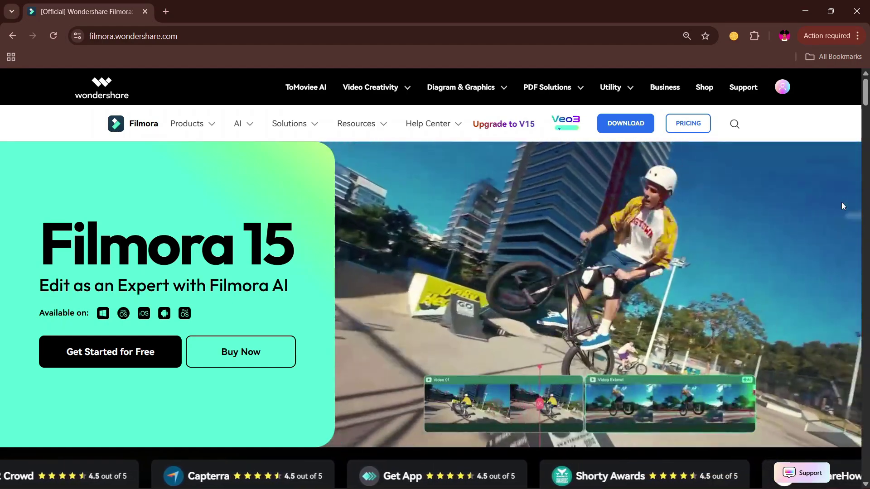
Step: Scroll through the upper Filmora 15 feature cards on the homepage
{"action": "scroll", "coordinate": [776, 236], "scroll_direction": "down", "scroll_amount": 1}
{"action": "scroll", "coordinate": [777, 240], "scroll_direction": "up", "scroll_amount": 1}
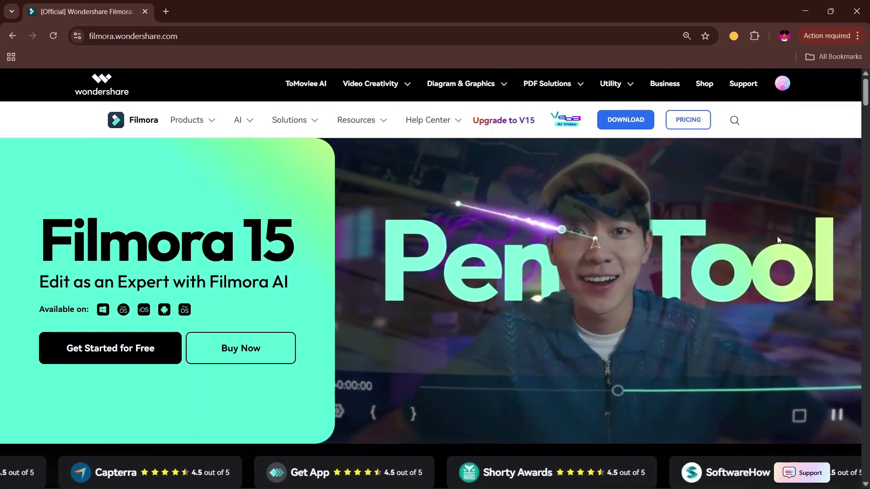
{"action": "scroll", "coordinate": [777, 244], "scroll_direction": "down", "scroll_amount": 8}
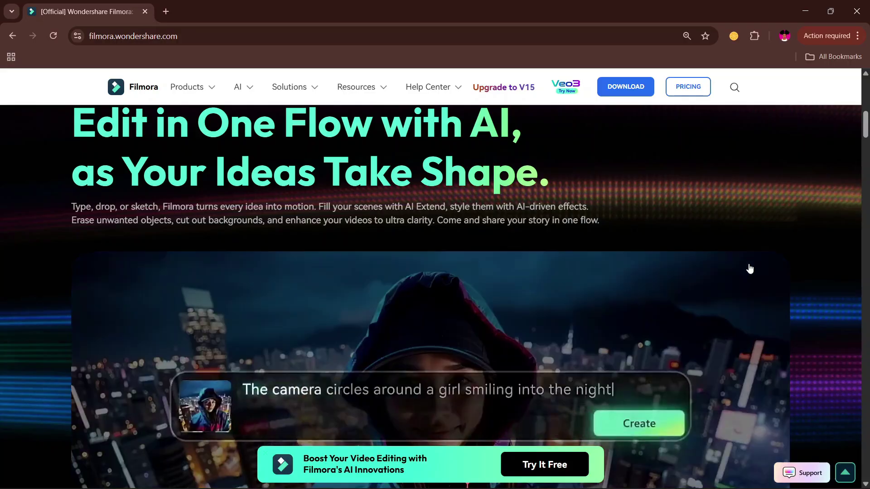
{"action": "scroll", "coordinate": [750, 269], "scroll_direction": "down", "scroll_amount": 5}
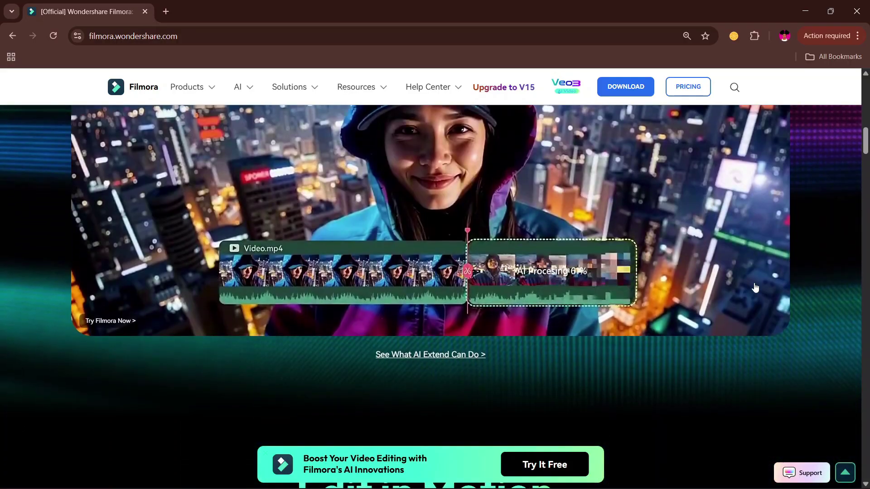
{"action": "scroll", "coordinate": [701, 333], "scroll_direction": "down", "scroll_amount": 6}
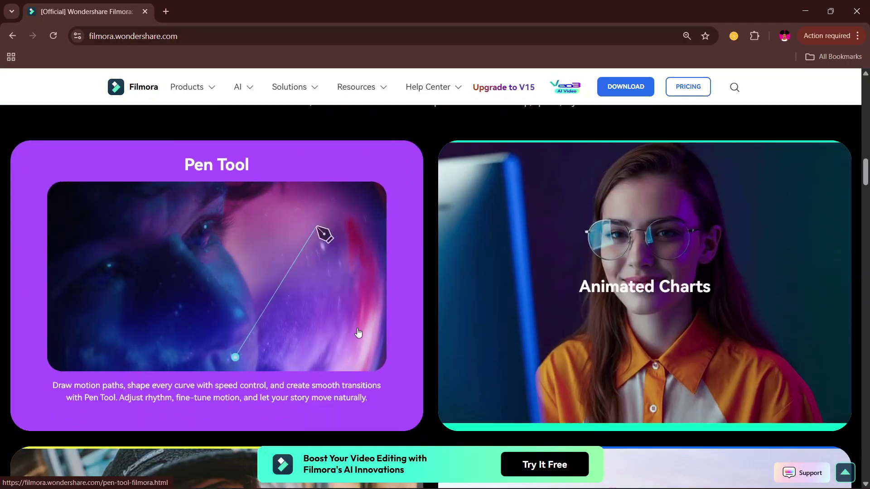
{"action": "scroll", "coordinate": [748, 244], "scroll_direction": "up", "scroll_amount": 20}
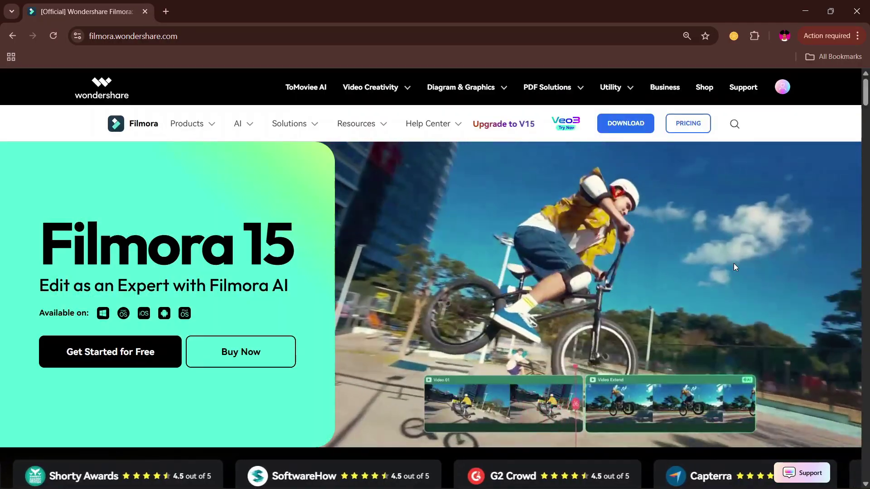
{"action": "scroll", "coordinate": [734, 270], "scroll_direction": "down", "scroll_amount": 4}
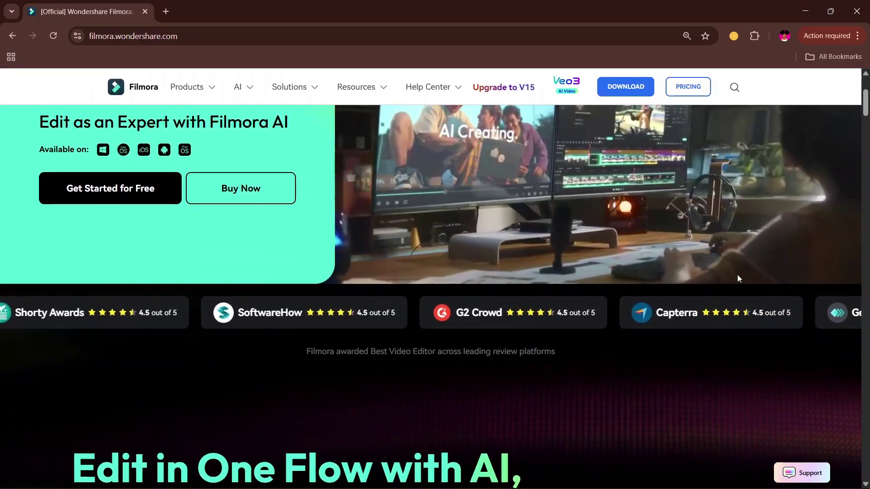
{"action": "scroll", "coordinate": [737, 271], "scroll_direction": "up", "scroll_amount": 2}
{"action": "scroll", "coordinate": [189, 164], "scroll_direction": "up", "scroll_amount": 1}
{"action": "mouse_move", "coordinate": [186, 123]}
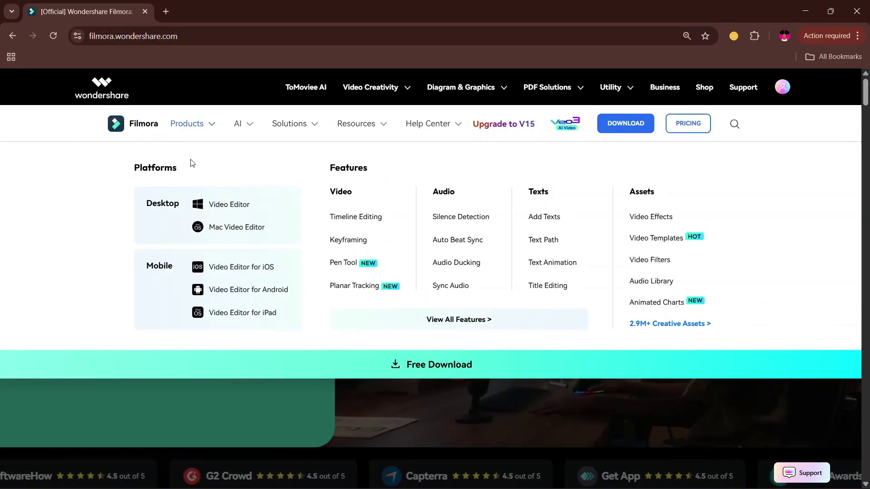
{"action": "scroll", "coordinate": [481, 359], "scroll_direction": "down", "scroll_amount": 3}
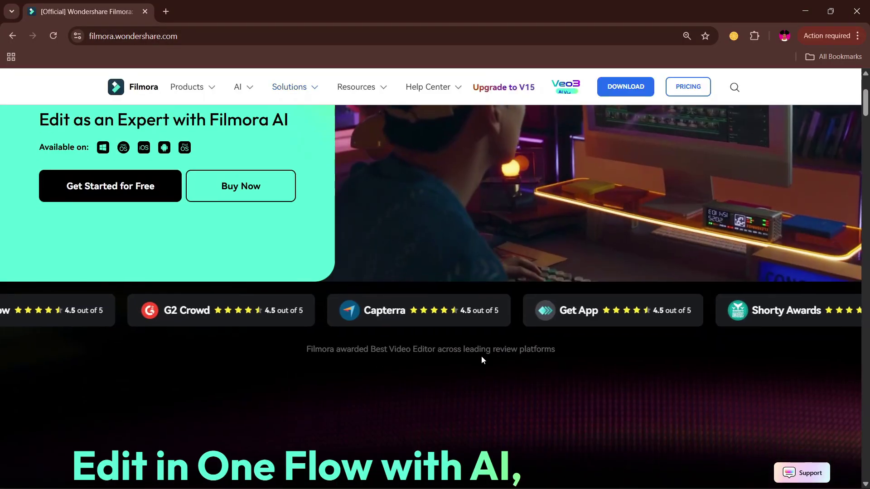
{"action": "scroll", "coordinate": [121, 291], "scroll_direction": "up", "scroll_amount": 2}
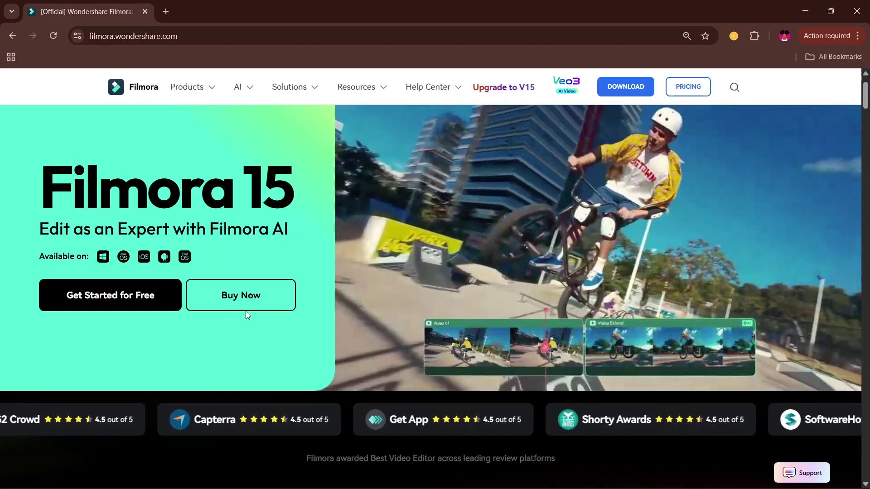
Step: Continue past the remaining feature cards down to Expert Stories and Expert Resources
{"action": "scroll", "coordinate": [276, 286], "scroll_direction": "down", "scroll_amount": 8}
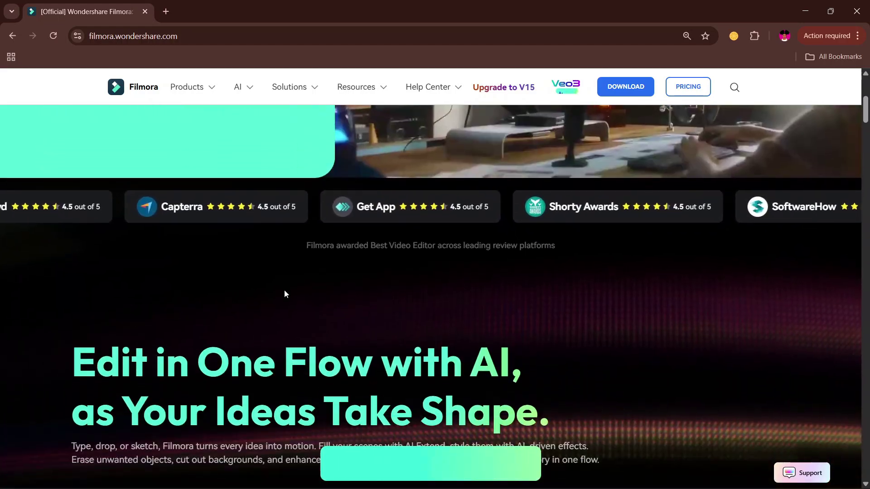
{"action": "scroll", "coordinate": [293, 305], "scroll_direction": "down", "scroll_amount": 10}
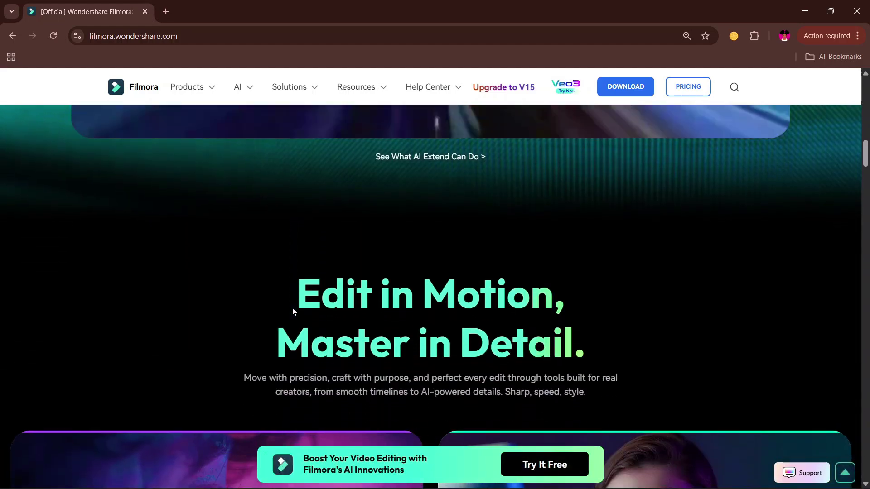
{"action": "scroll", "coordinate": [294, 313], "scroll_direction": "down", "scroll_amount": 2}
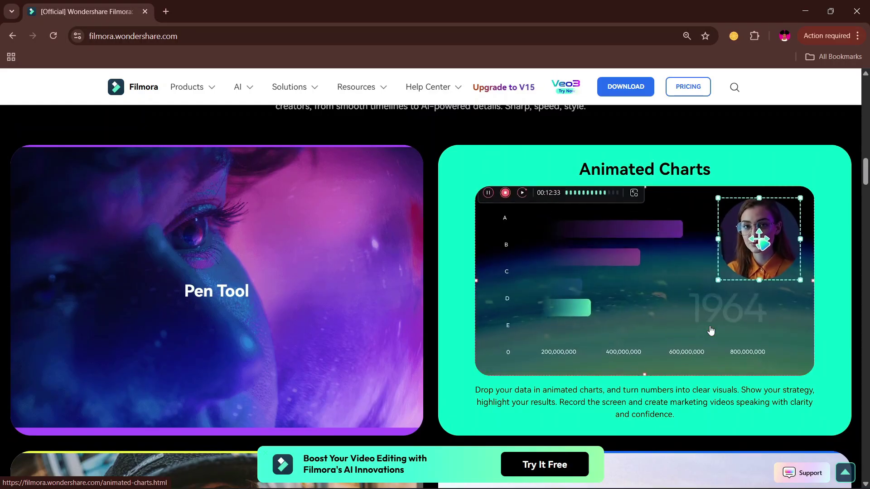
{"action": "scroll", "coordinate": [711, 329], "scroll_direction": "down", "scroll_amount": 1}
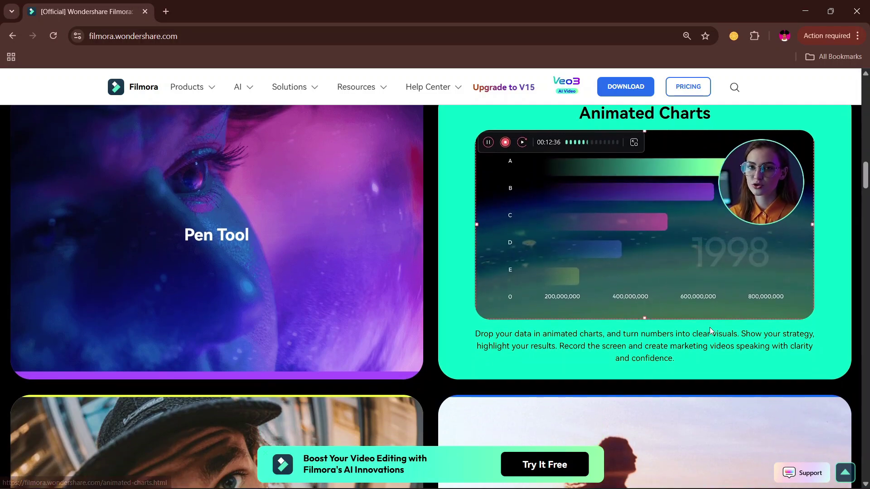
{"action": "scroll", "coordinate": [654, 318], "scroll_direction": "down", "scroll_amount": 5}
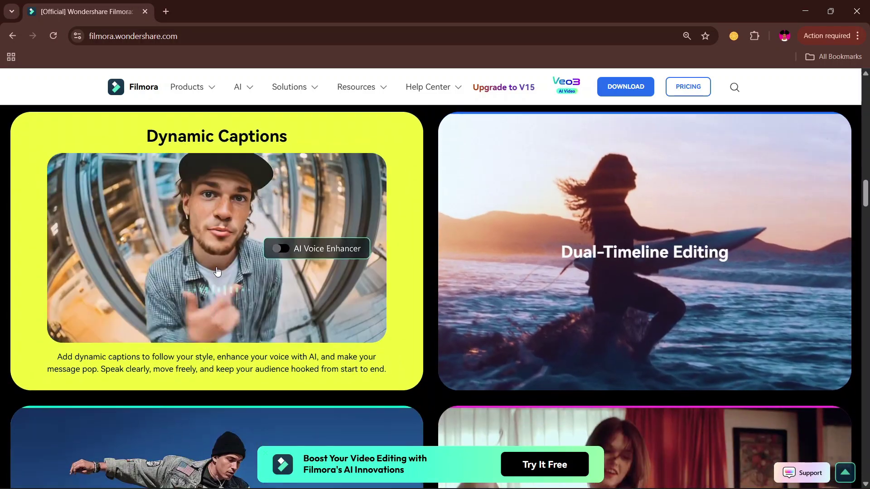
{"action": "scroll", "coordinate": [223, 277], "scroll_direction": "up", "scroll_amount": 1}
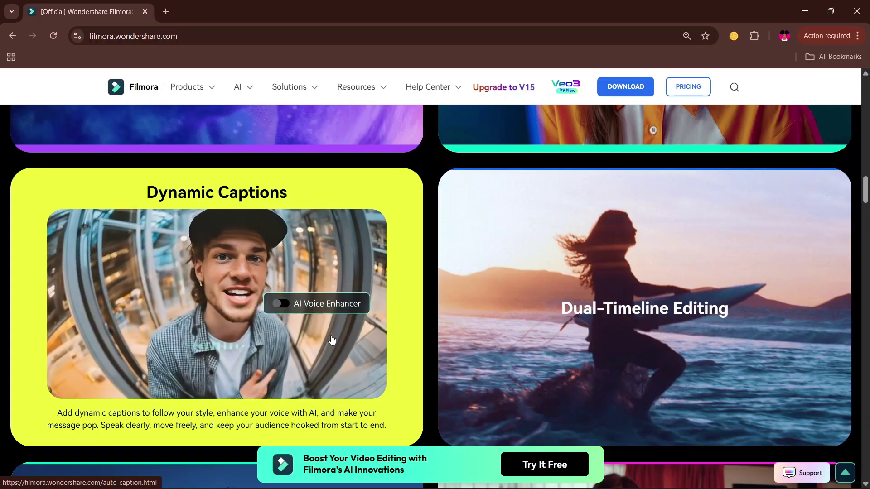
{"action": "mouse_move", "coordinate": [672, 338]}
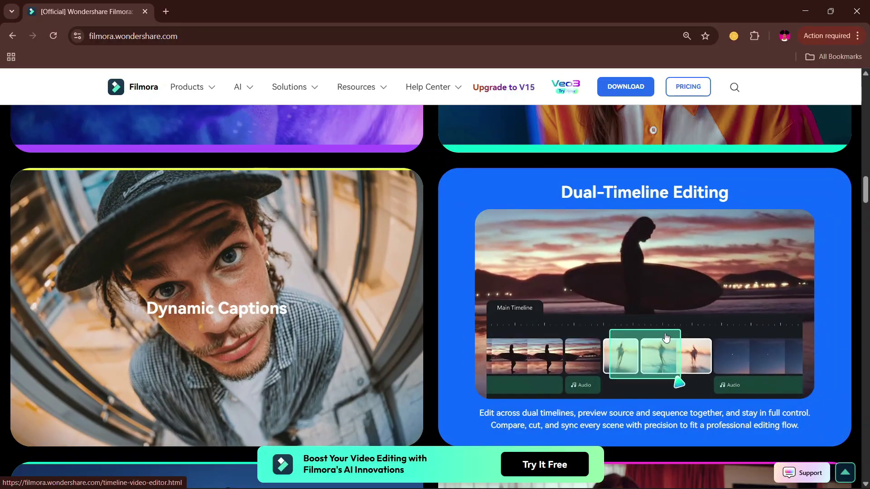
{"action": "scroll", "coordinate": [666, 337], "scroll_direction": "down", "scroll_amount": 1}
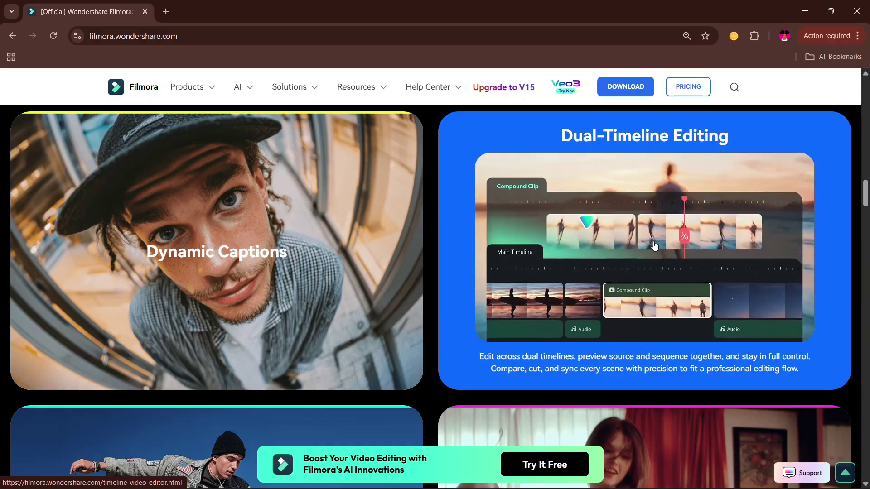
{"action": "scroll", "coordinate": [654, 245], "scroll_direction": "down", "scroll_amount": 5}
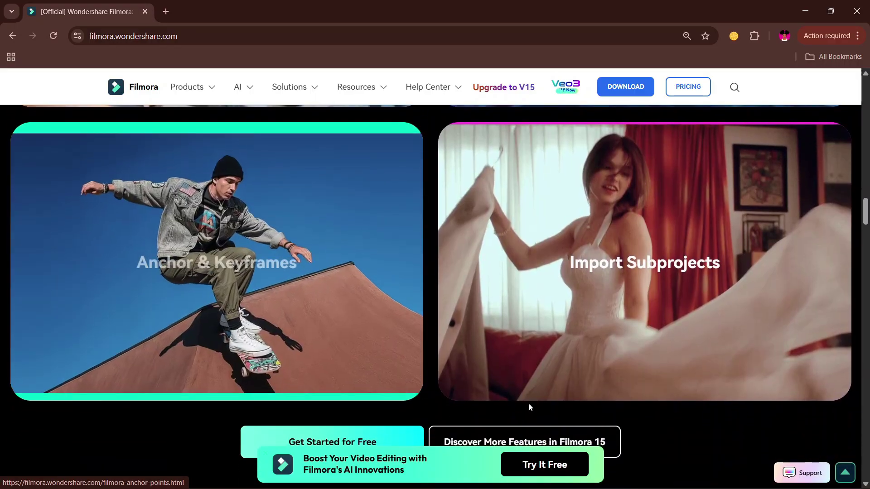
{"action": "mouse_move", "coordinate": [660, 246]}
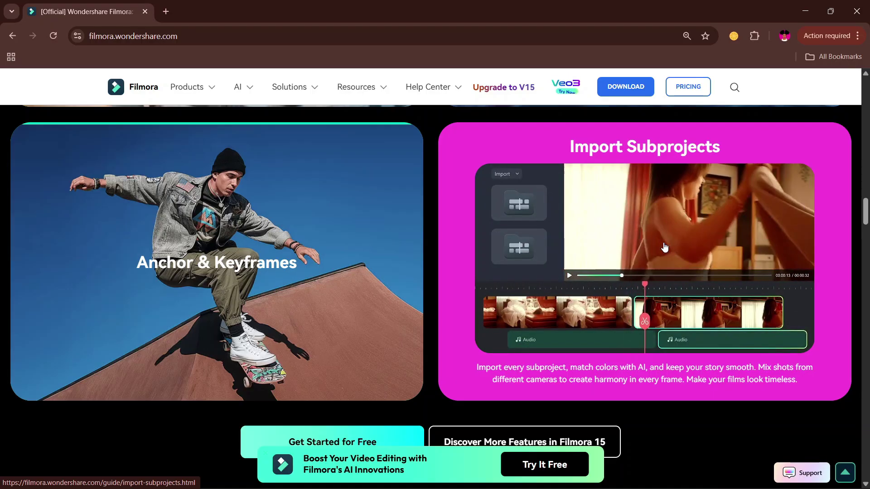
{"action": "scroll", "coordinate": [454, 259], "scroll_direction": "down", "scroll_amount": 8}
{"action": "scroll", "coordinate": [324, 241], "scroll_direction": "down", "scroll_amount": 6}
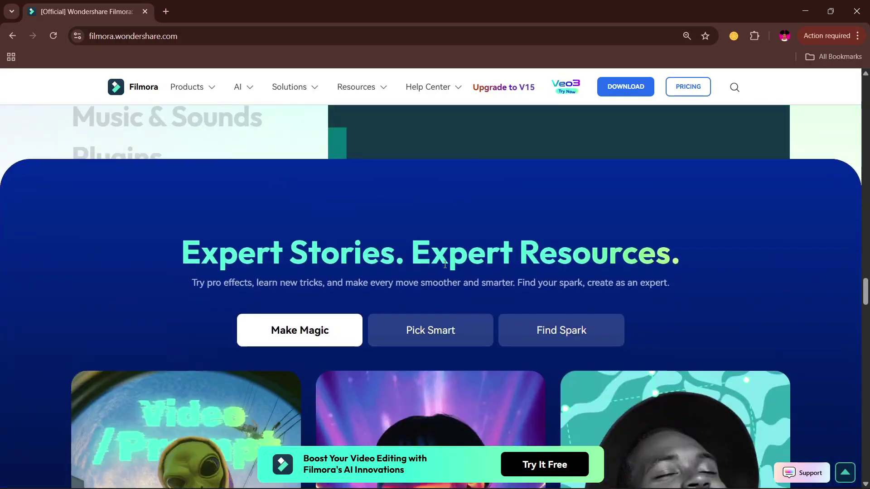
{"action": "scroll", "coordinate": [860, 227], "scroll_direction": "up", "scroll_amount": 4}
{"action": "scroll", "coordinate": [860, 228], "scroll_direction": "up", "scroll_amount": 10}
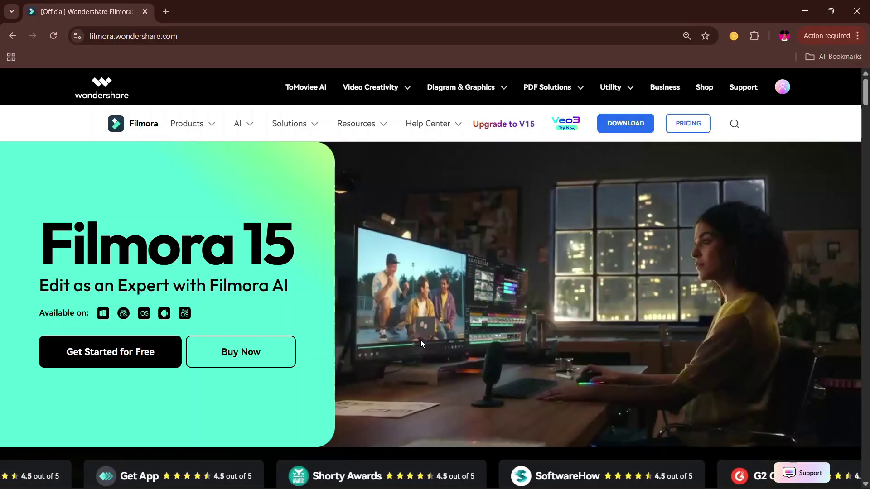
Step: Scroll the Filmora homepage before switching to the desktop app's start window
{"action": "scroll", "coordinate": [661, 381], "scroll_direction": "down", "scroll_amount": 10}
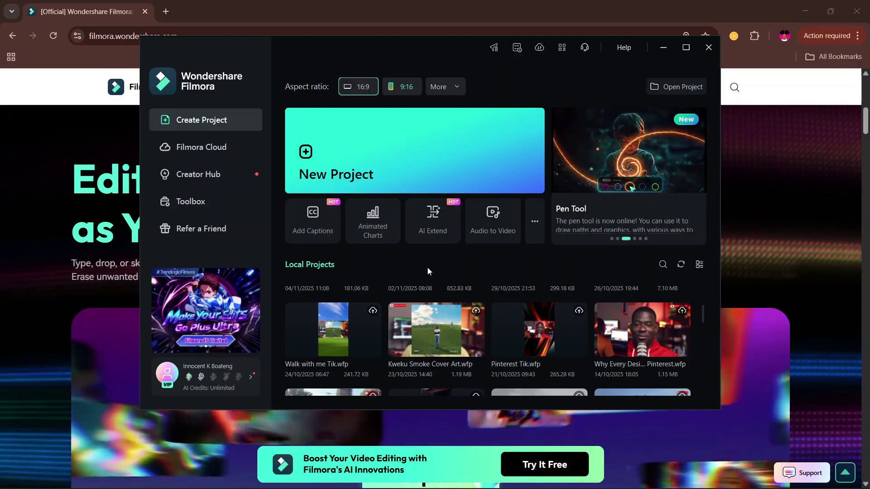
Step: Create a blank Untitled project from the Filmora start window's project list
{"action": "scroll", "coordinate": [407, 326], "scroll_direction": "up", "scroll_amount": 1}
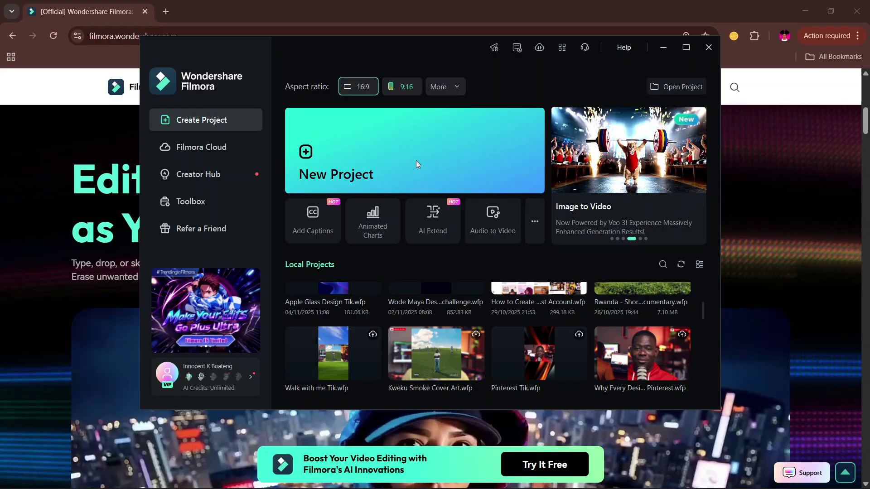
{"action": "left_click", "coordinate": [416, 161]}
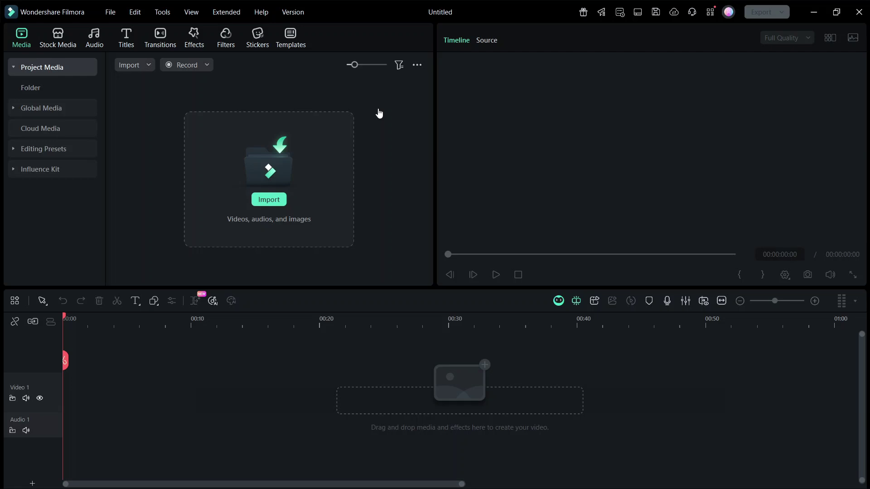
{"action": "left_click", "coordinate": [482, 40]}
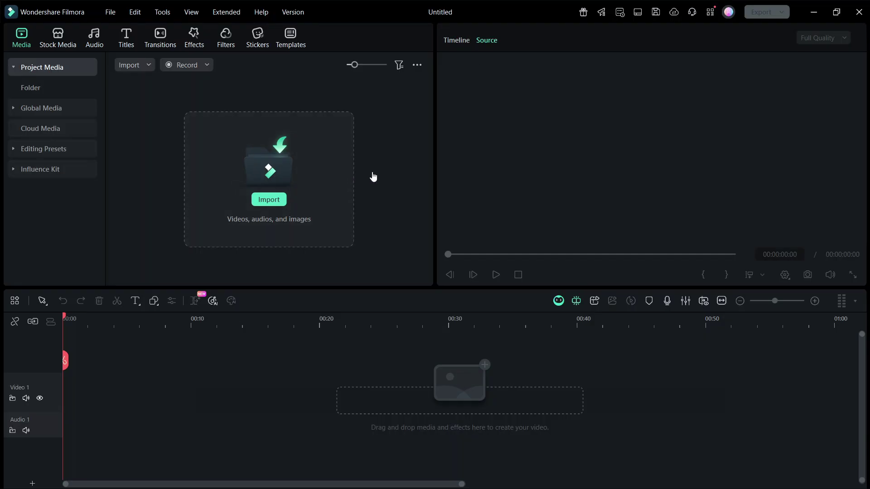
{"action": "left_click", "coordinate": [292, 13]}
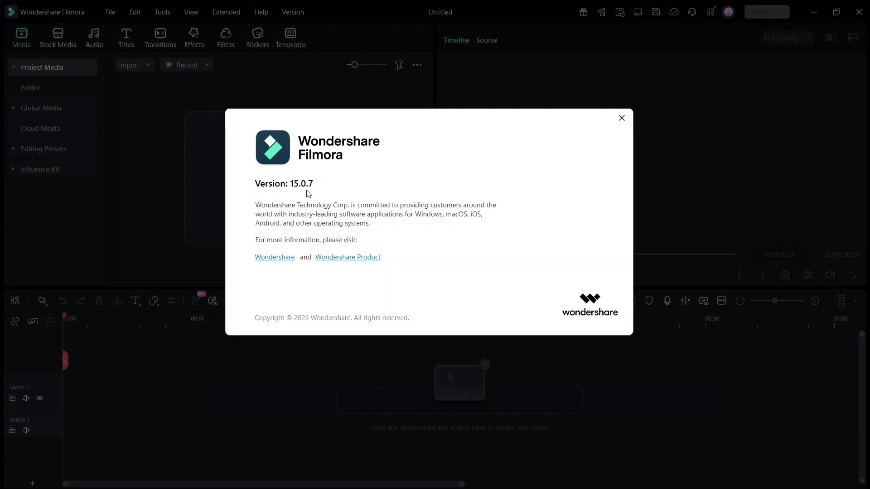
{"action": "left_click", "coordinate": [622, 118]}
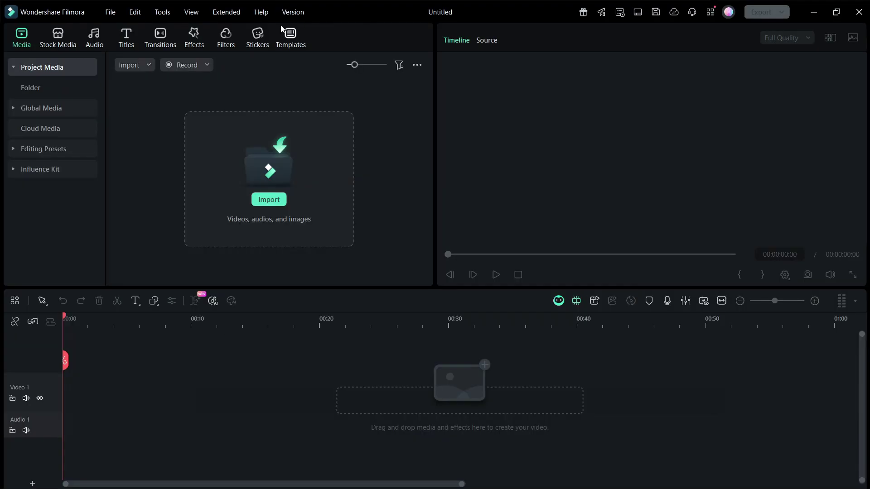
{"action": "left_click", "coordinate": [262, 13]}
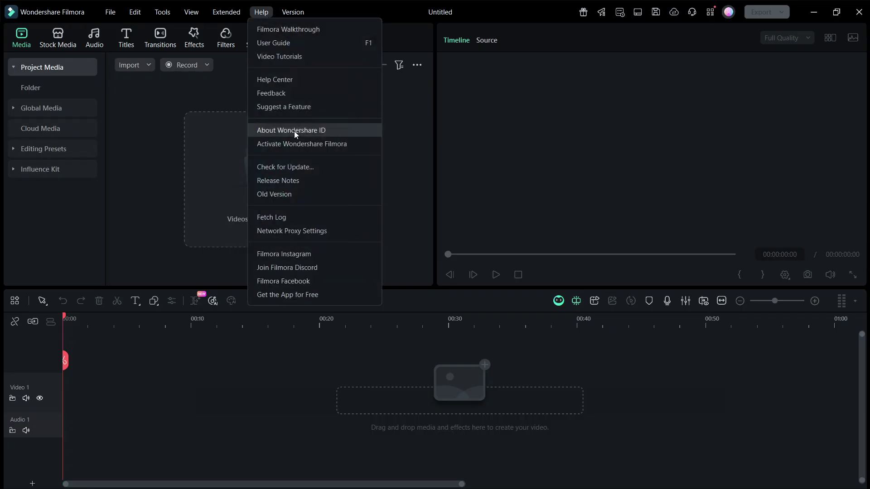
Step: Check for updates and preview each 15.0.7 feature, Pen Tool through AI Object Remover, ending on AI Extend
{"action": "left_click", "coordinate": [298, 169]}
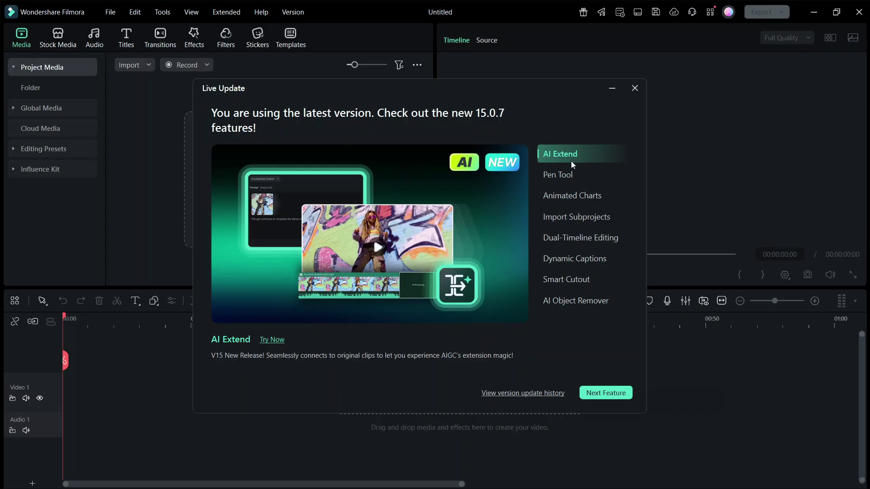
{"action": "left_click", "coordinate": [570, 174]}
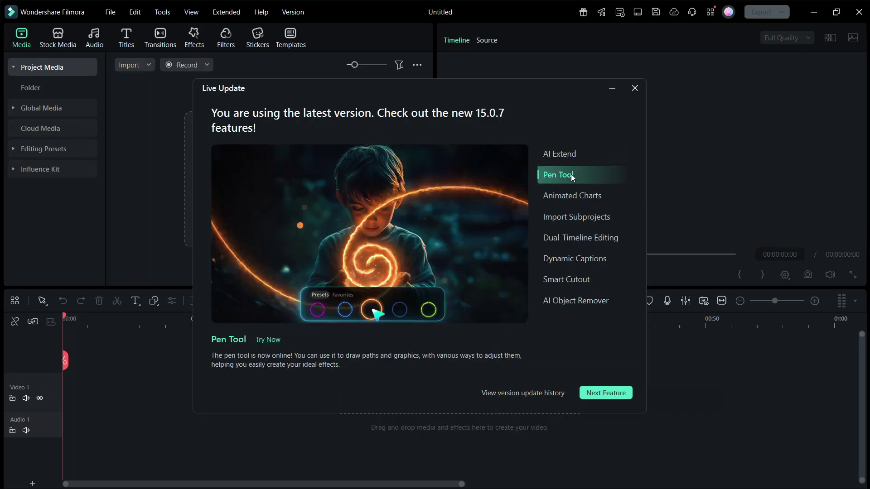
{"action": "left_click", "coordinate": [561, 198]}
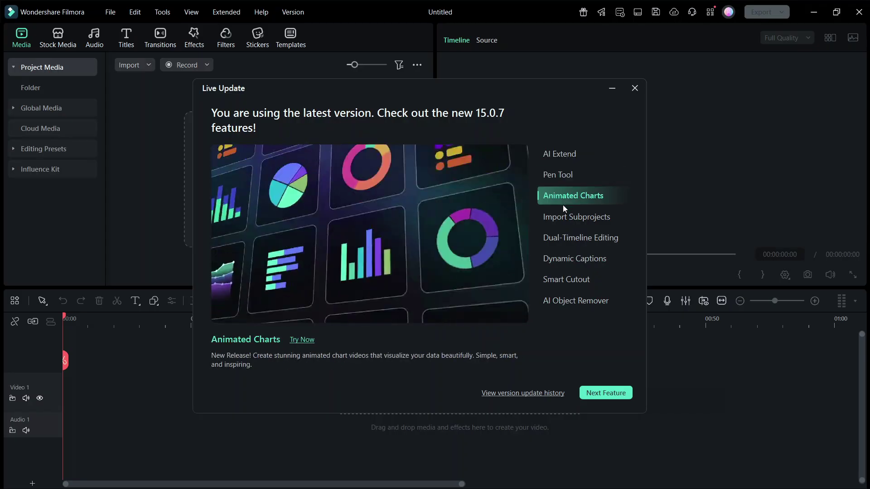
{"action": "left_click", "coordinate": [563, 218]}
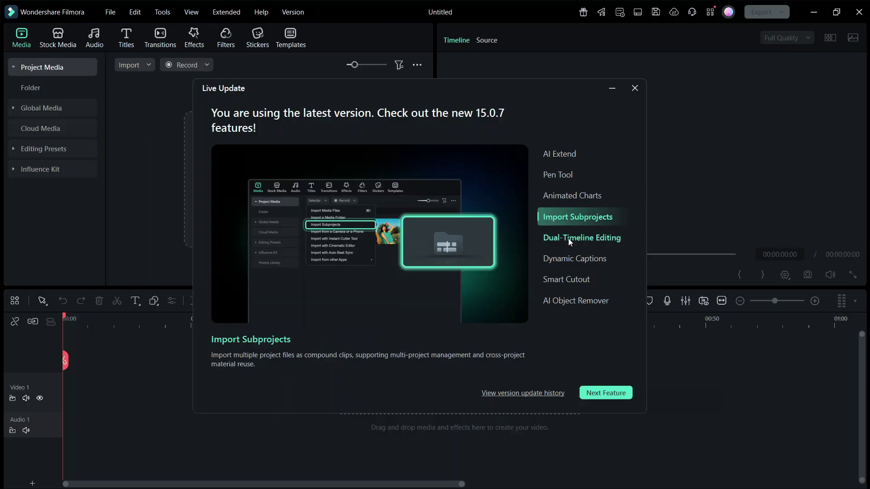
{"action": "left_click", "coordinate": [568, 238]}
{"action": "left_click", "coordinate": [575, 258]}
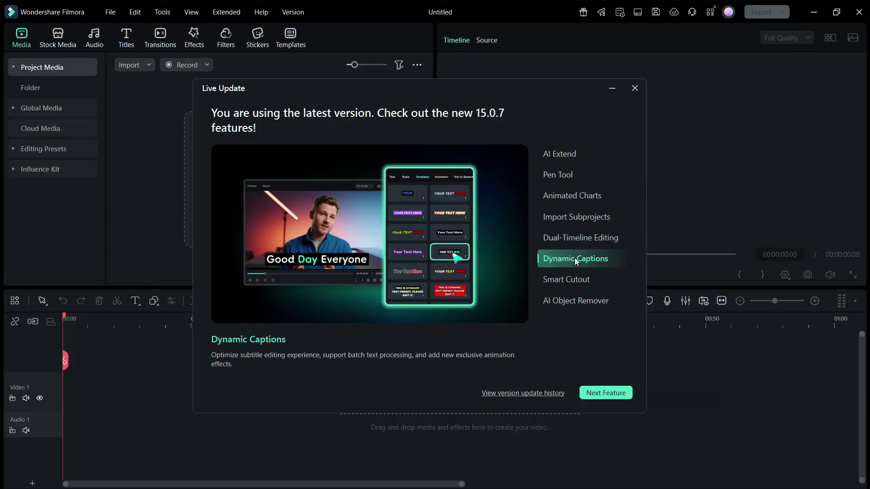
{"action": "left_click", "coordinate": [573, 282]}
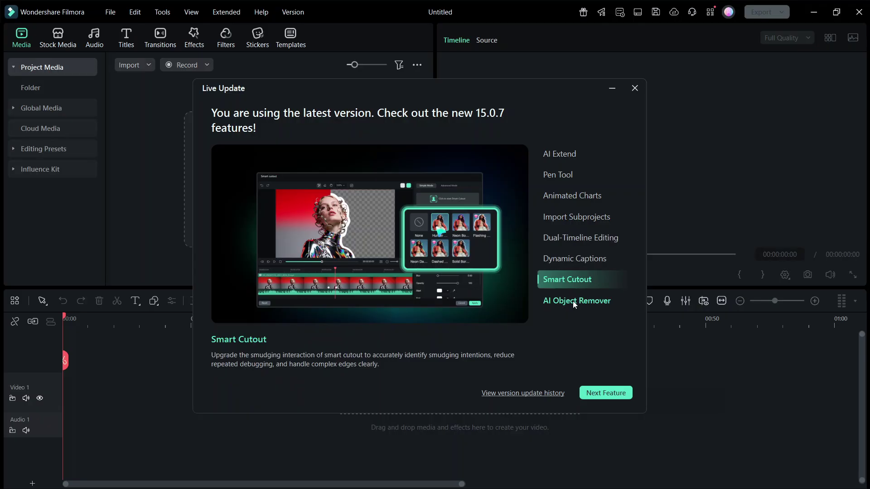
{"action": "left_click", "coordinate": [573, 303]}
{"action": "left_click", "coordinate": [568, 158]}
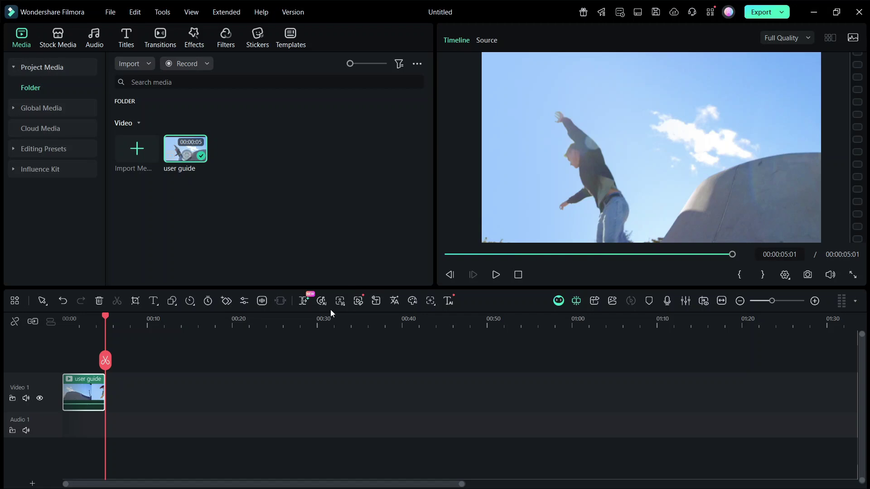
Step: Stretch the user guide clip's end with AI Extend, generate the extension, and review it
{"action": "left_click", "coordinate": [303, 301]}
{"action": "left_click_drag", "start_coordinate": [105, 393], "coordinate": [165, 395]}
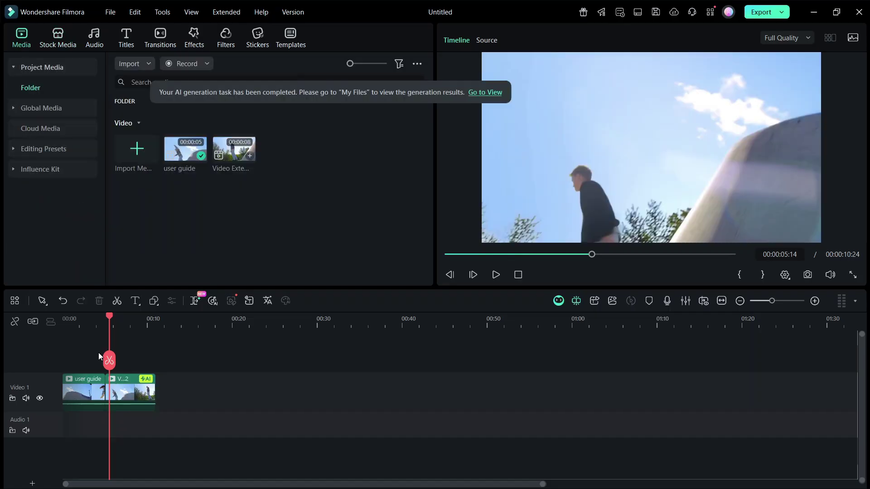
{"action": "key", "text": "space"}
{"action": "left_click", "coordinate": [94, 325]}
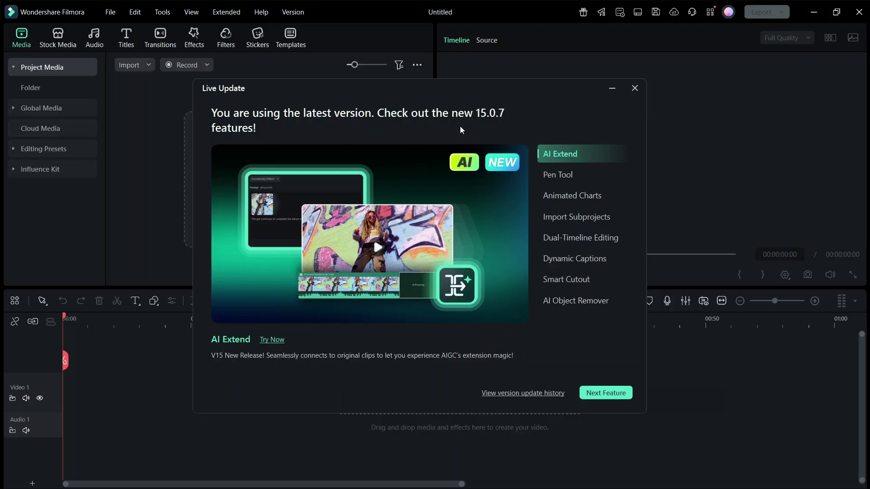
Step: Preview the Pen Tool feature in the Live Update list
{"action": "left_click", "coordinate": [559, 174]}
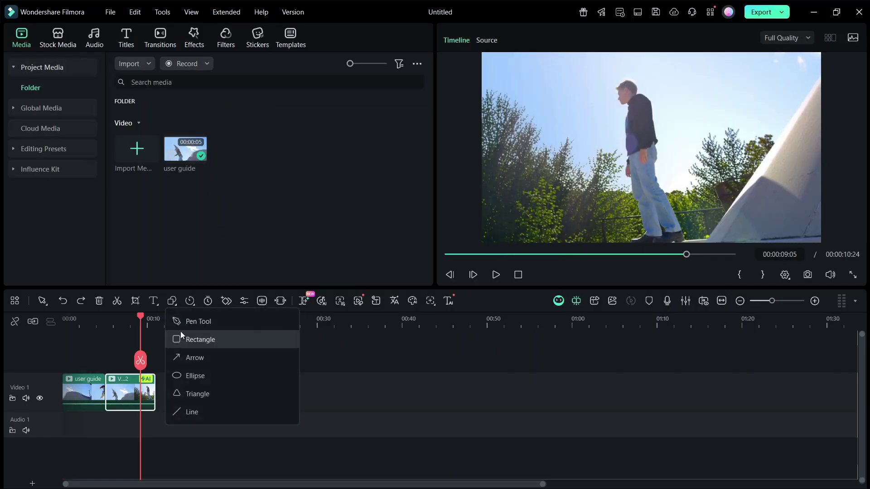
Step: Trace a trial pen path up the boy's back, then undo it
{"action": "mouse_move", "coordinate": [683, 240]}
{"action": "left_mouse_down"}
{"action": "mouse_move", "coordinate": [656, 172]}
{"action": "mouse_move", "coordinate": [657, 129]}
{"action": "mouse_move", "coordinate": [648, 98]}
{"action": "left_mouse_up"}
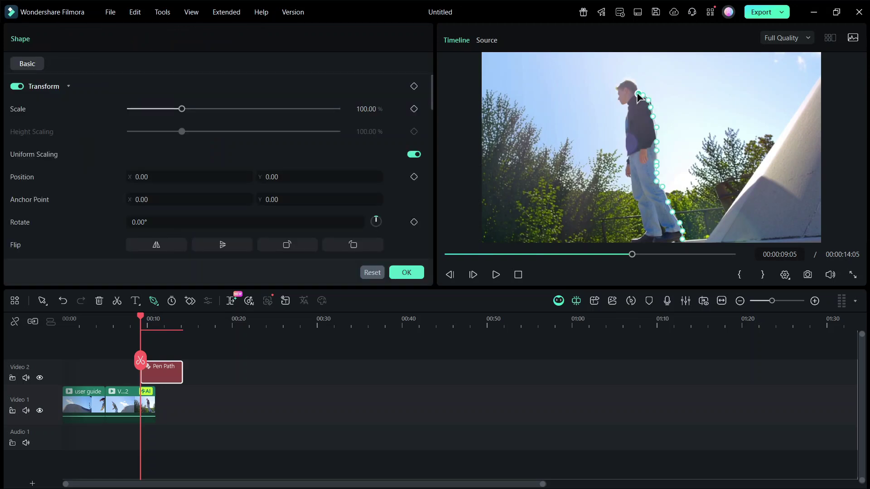
{"action": "key", "text": "Escape"}
{"action": "key", "text": "ctrl+z"}
Step: In the shape stroke options, keep the green colour and set intensity to 0.10
{"action": "left_click", "coordinate": [154, 301]}
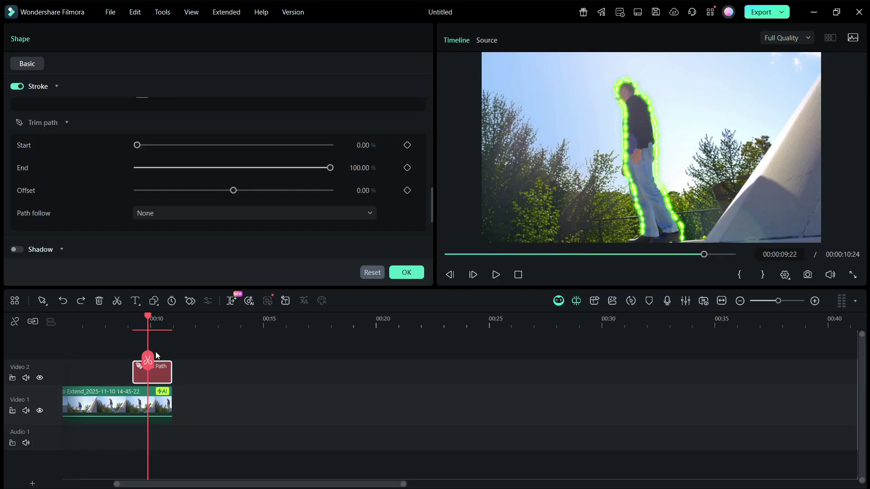
{"action": "scroll", "coordinate": [267, 194], "scroll_direction": "up", "scroll_amount": 8}
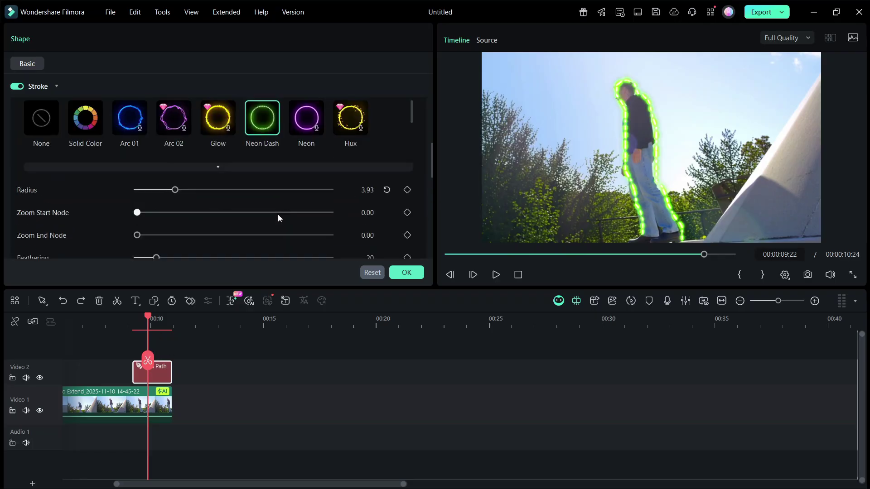
{"action": "scroll", "coordinate": [247, 219], "scroll_direction": "down", "scroll_amount": 6}
{"action": "scroll", "coordinate": [290, 180], "scroll_direction": "up", "scroll_amount": 8}
{"action": "scroll", "coordinate": [290, 181], "scroll_direction": "down", "scroll_amount": 6}
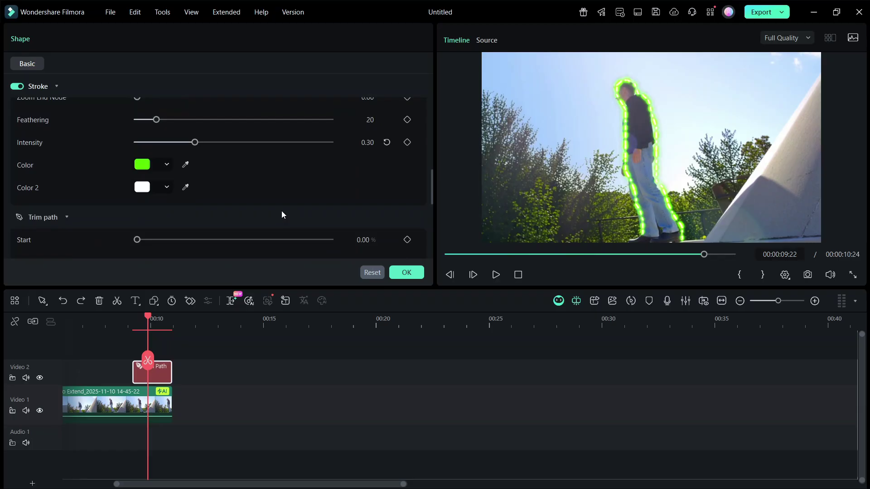
{"action": "left_click", "coordinate": [165, 136]}
{"action": "left_click", "coordinate": [280, 173]}
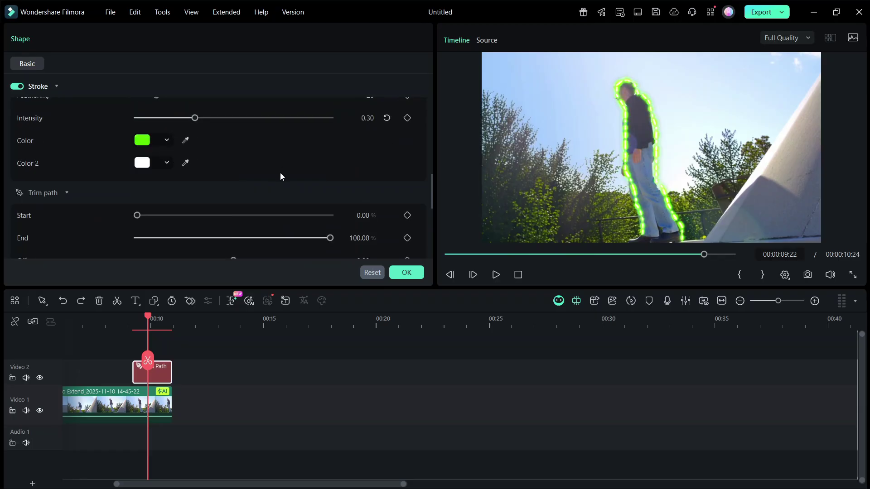
{"action": "scroll", "coordinate": [259, 208], "scroll_direction": "down", "scroll_amount": 3}
{"action": "scroll", "coordinate": [264, 200], "scroll_direction": "up", "scroll_amount": 3}
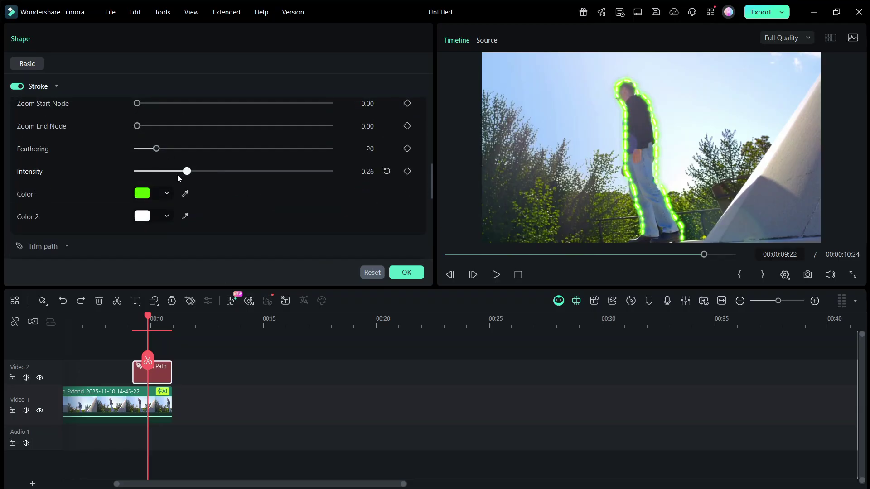
{"action": "mouse_move", "coordinate": [156, 181]}
{"action": "left_mouse_down"}
{"action": "mouse_move", "coordinate": [227, 165]}
{"action": "mouse_move", "coordinate": [156, 184]}
{"action": "left_mouse_up"}
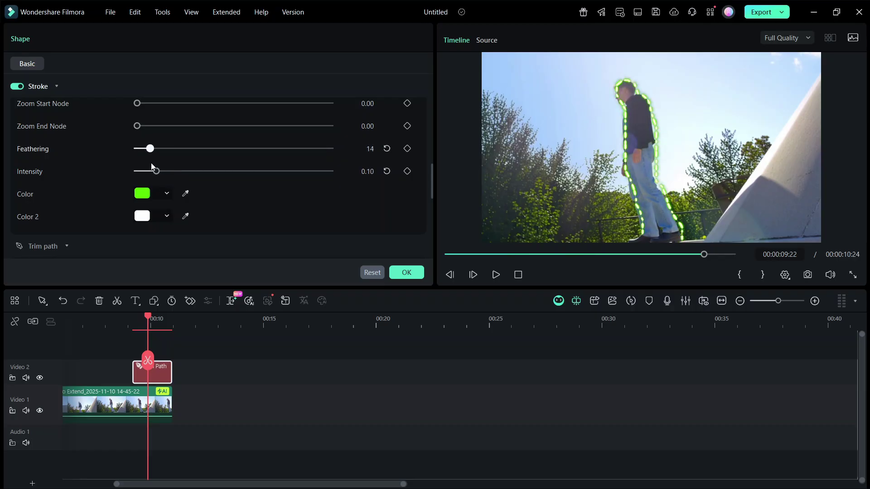
{"action": "scroll", "coordinate": [243, 205], "scroll_direction": "down", "scroll_amount": 3}
Step: Keyframe the trim path End from 0 up to 100 around 09:00 and play it
{"action": "scroll", "coordinate": [243, 206], "scroll_direction": "up", "scroll_amount": 1}
{"action": "left_click", "coordinate": [132, 323]}
{"action": "scroll", "coordinate": [269, 196], "scroll_direction": "up", "scroll_amount": 1}
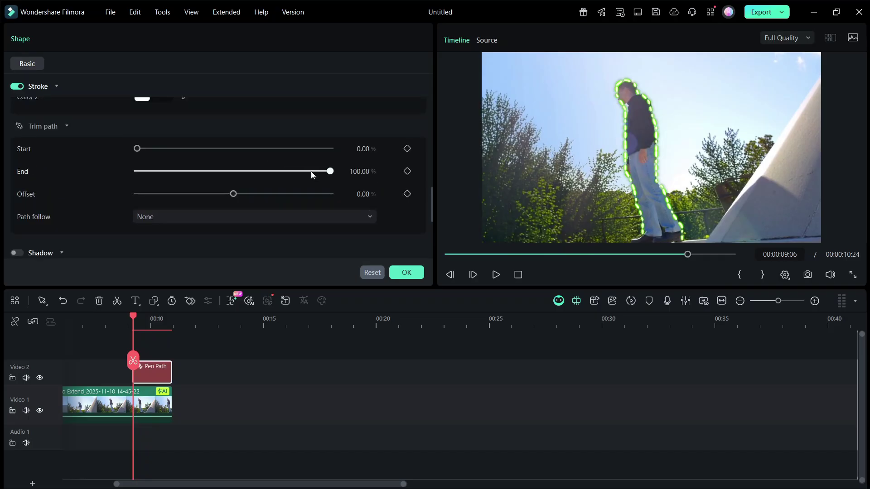
{"action": "left_click", "coordinate": [407, 171]}
{"action": "left_click_drag", "start_coordinate": [330, 171], "coordinate": [156, 171]}
{"action": "left_click_drag", "start_coordinate": [157, 207], "coordinate": [135, 216]}
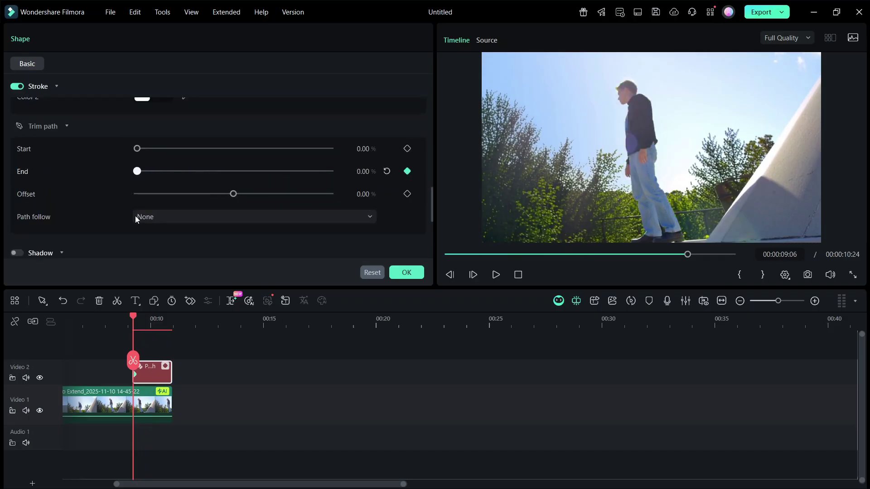
{"action": "left_click_drag", "start_coordinate": [132, 317], "coordinate": [172, 331]}
{"action": "left_click_drag", "start_coordinate": [136, 171], "coordinate": [333, 172]}
{"action": "left_click", "coordinate": [127, 322]}
{"action": "key", "text": "space"}
Step: Animate the trim path Start from 100 back toward 0 at about 09:04, then confirm
{"action": "left_click_drag", "start_coordinate": [196, 140], "coordinate": [330, 140]}
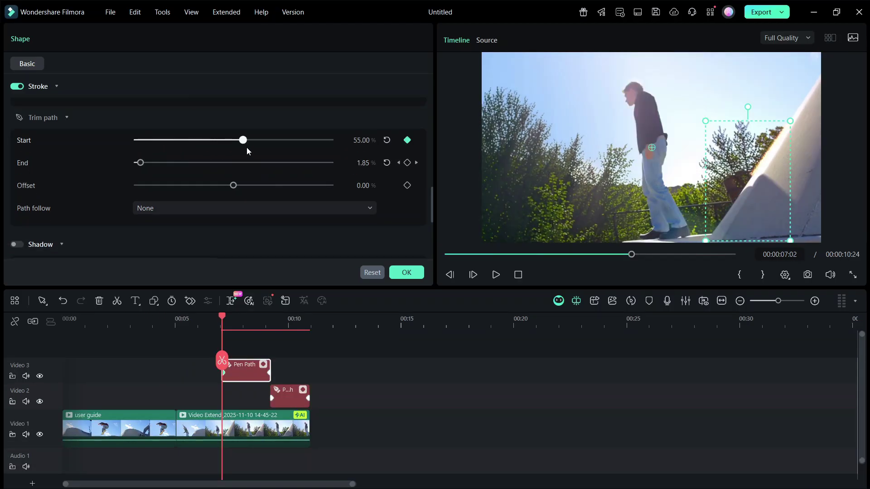
{"action": "left_click_drag", "start_coordinate": [220, 318], "coordinate": [270, 335]}
{"action": "left_click_drag", "start_coordinate": [330, 140], "coordinate": [100, 179]}
{"action": "key", "text": "space"}
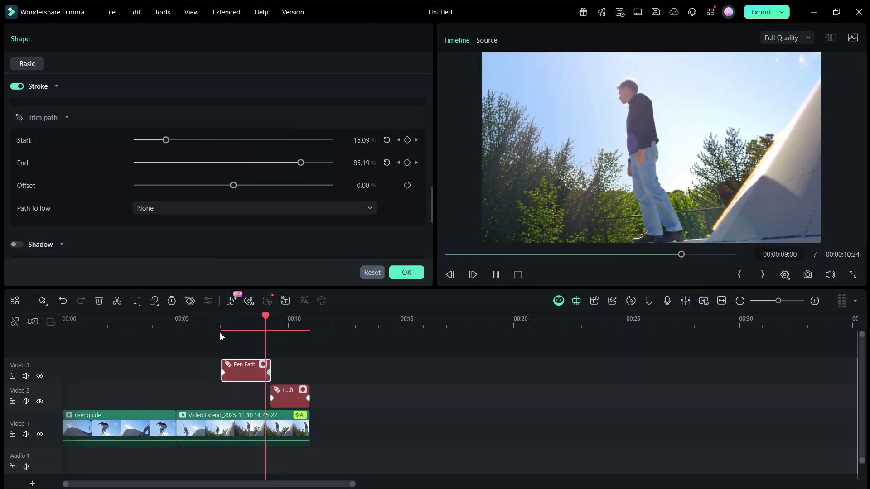
{"action": "left_click", "coordinate": [407, 273]}
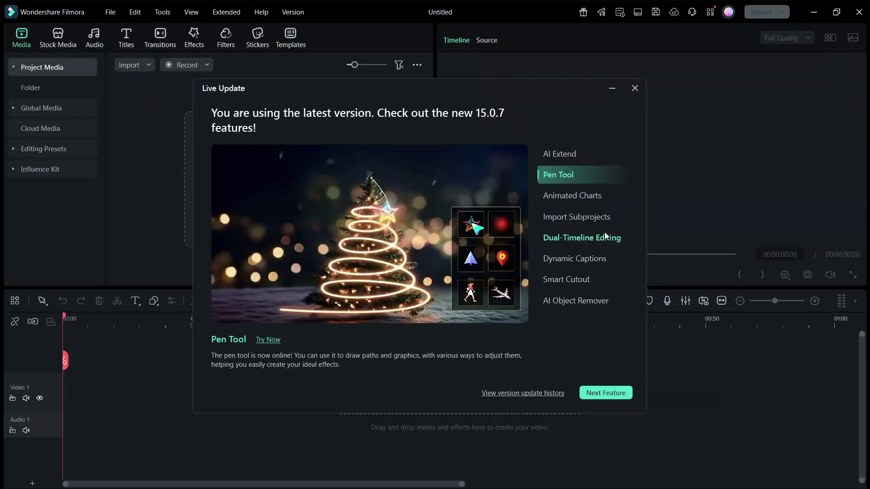
Step: Compare donut, column, bar and pie charts, pick the donut, and move the Header clip to 00:03
{"action": "left_click", "coordinate": [569, 197]}
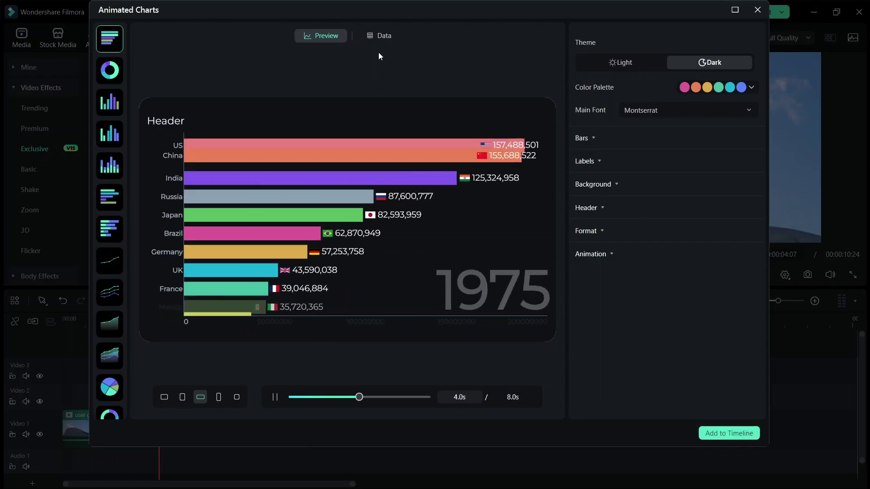
{"action": "left_click", "coordinate": [384, 35]}
{"action": "left_click", "coordinate": [110, 71]}
{"action": "left_click", "coordinate": [109, 133]}
{"action": "left_click", "coordinate": [109, 228]}
{"action": "scroll", "coordinate": [114, 335], "scroll_direction": "down", "scroll_amount": 1}
{"action": "left_click", "coordinate": [109, 371]}
{"action": "left_click", "coordinate": [109, 54]}
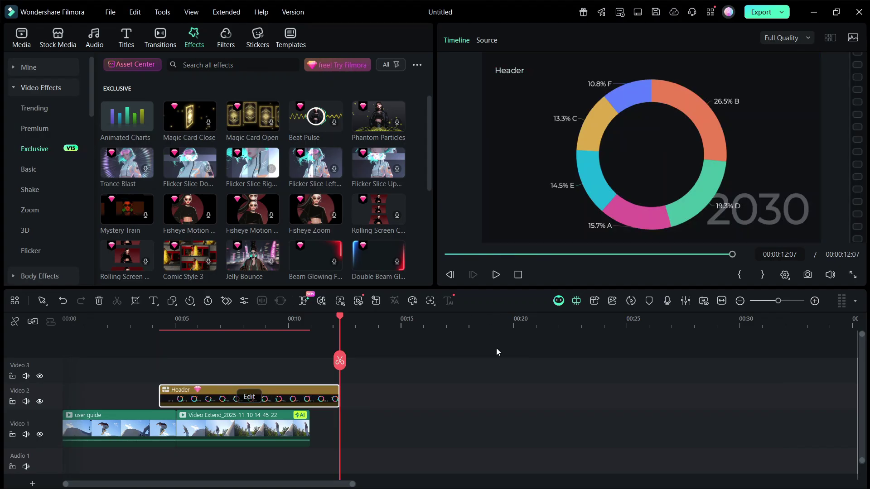
{"action": "left_click_drag", "start_coordinate": [334, 398], "coordinate": [304, 400]}
Step: Play the project, open the Header chart, try the light theme, and preview its segment and label options
{"action": "left_click", "coordinate": [112, 319]}
{"action": "key", "text": "space"}
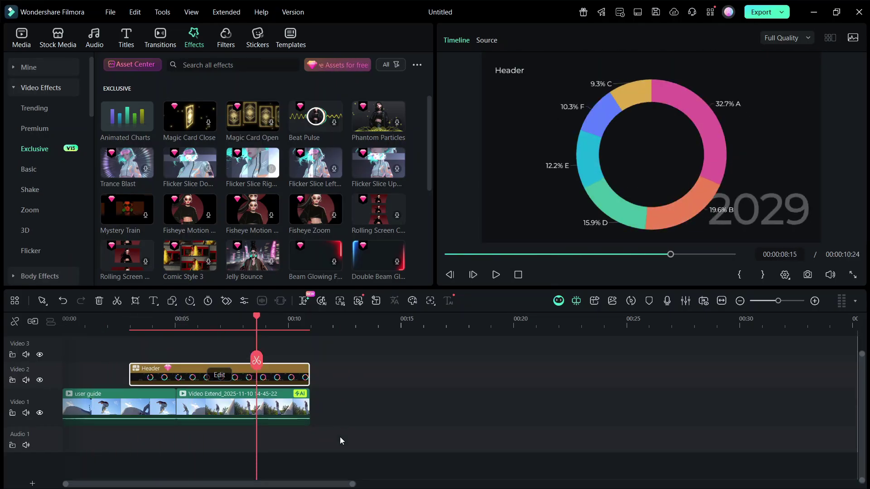
{"action": "double_click", "coordinate": [303, 398]}
{"action": "left_click", "coordinate": [623, 62]}
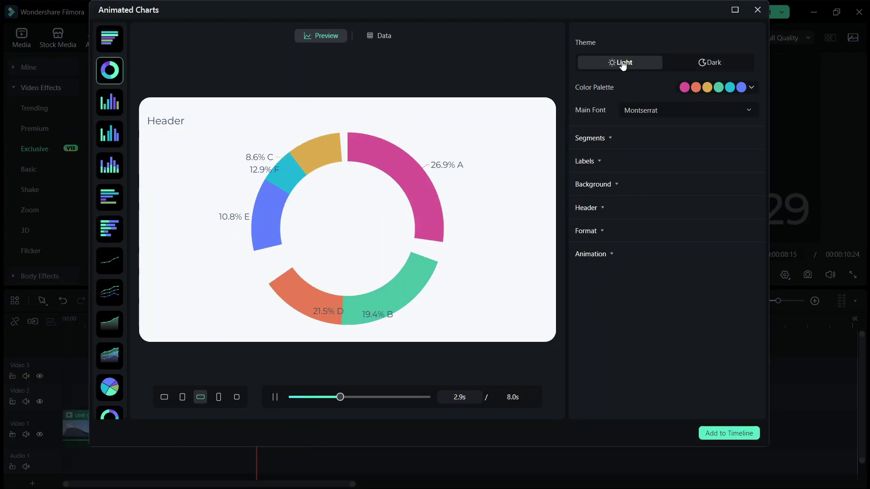
{"action": "left_click", "coordinate": [607, 138]}
{"action": "left_click", "coordinate": [605, 138]}
{"action": "left_click", "coordinate": [589, 161]}
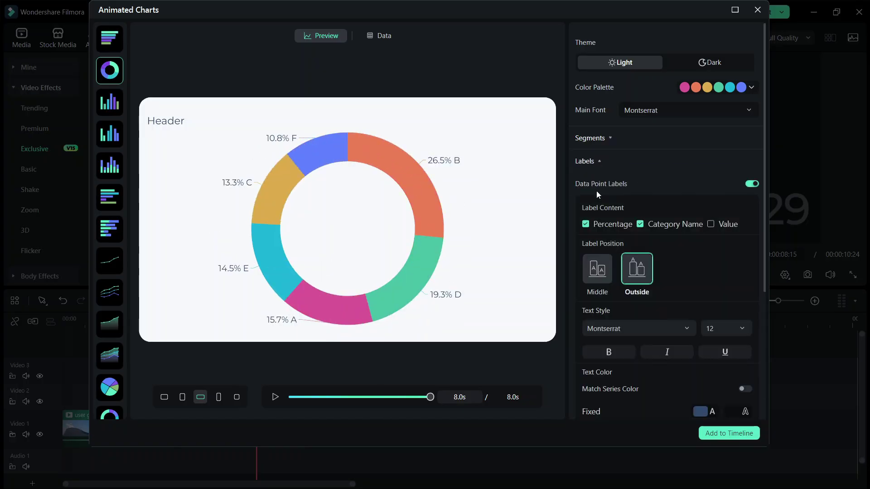
{"action": "left_click", "coordinate": [597, 269]}
{"action": "scroll", "coordinate": [616, 281], "scroll_direction": "down", "scroll_amount": 8}
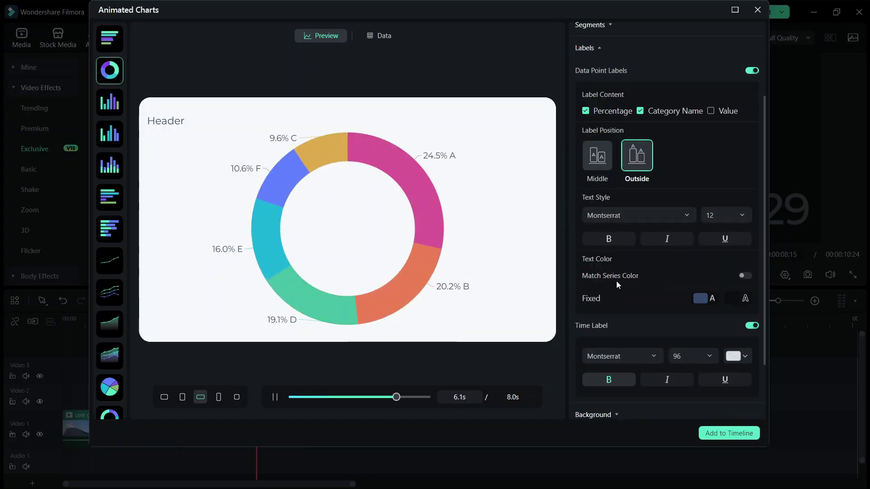
{"action": "scroll", "coordinate": [658, 194], "scroll_direction": "up", "scroll_amount": 8}
Step: Set the chart font to Noto Sans KR with the Dark theme and add it to the timeline
{"action": "left_click", "coordinate": [689, 110]}
{"action": "left_click", "coordinate": [637, 150]}
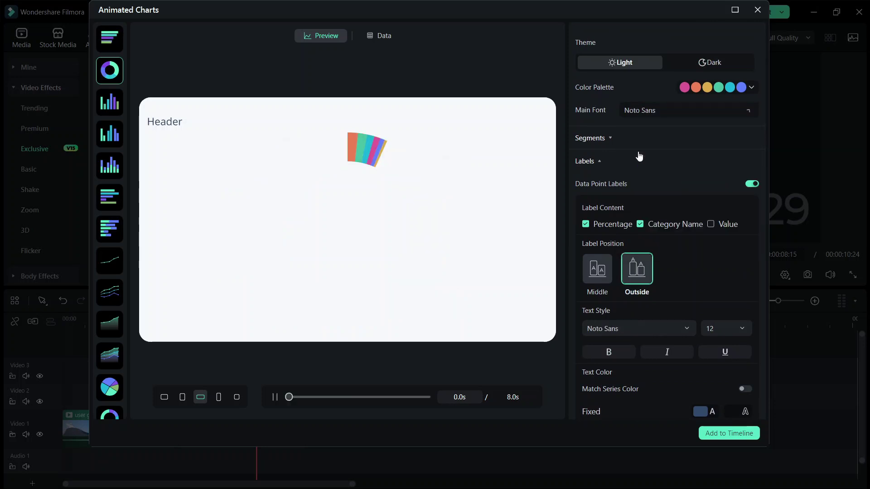
{"action": "left_click", "coordinate": [689, 110]}
{"action": "left_click", "coordinate": [641, 180]}
{"action": "left_click", "coordinate": [710, 62]}
{"action": "scroll", "coordinate": [708, 268], "scroll_direction": "down", "scroll_amount": 10}
{"action": "scroll", "coordinate": [700, 321], "scroll_direction": "up", "scroll_amount": 7}
{"action": "left_click", "coordinate": [729, 433]}
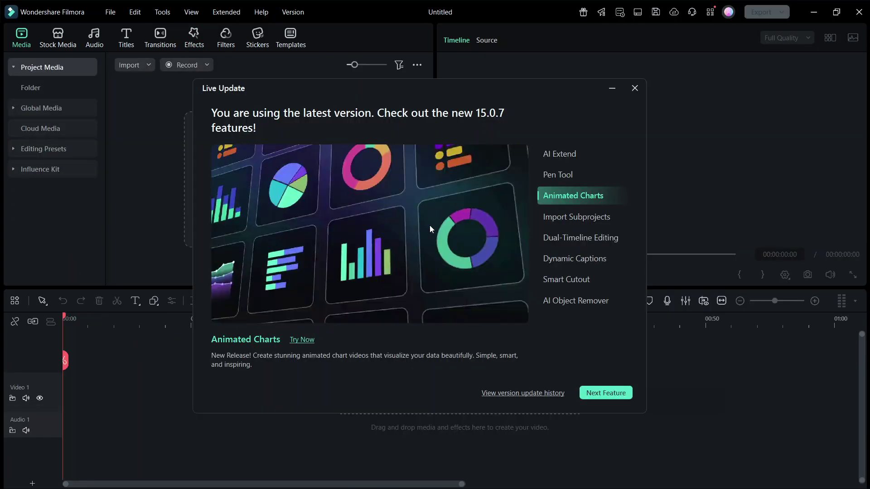
Step: View the Import Subprojects feature overview in Live Update
{"action": "left_click", "coordinate": [594, 218]}
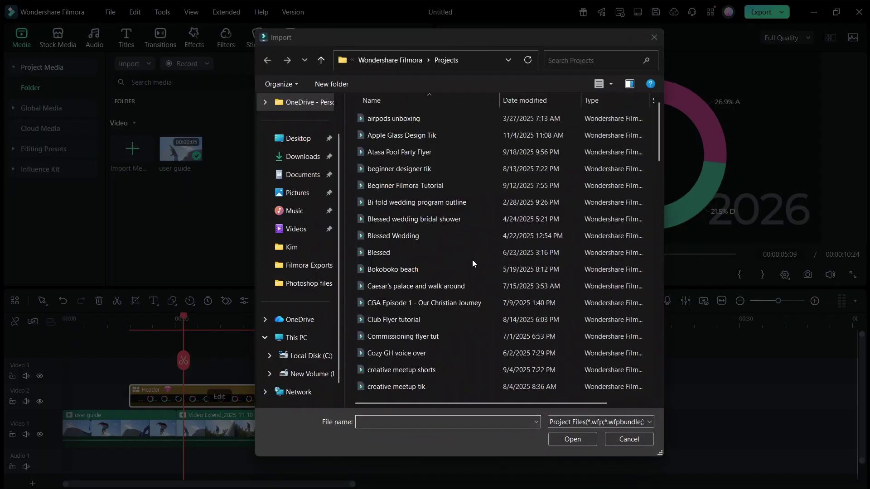
{"action": "scroll", "coordinate": [476, 249], "scroll_direction": "down", "scroll_amount": 7}
Step: Import Pinterest Tik as a subproject, dismissing the backup prompt and dual-timeline tip
{"action": "scroll", "coordinate": [494, 240], "scroll_direction": "up", "scroll_amount": 1}
{"action": "left_click", "coordinate": [475, 228]}
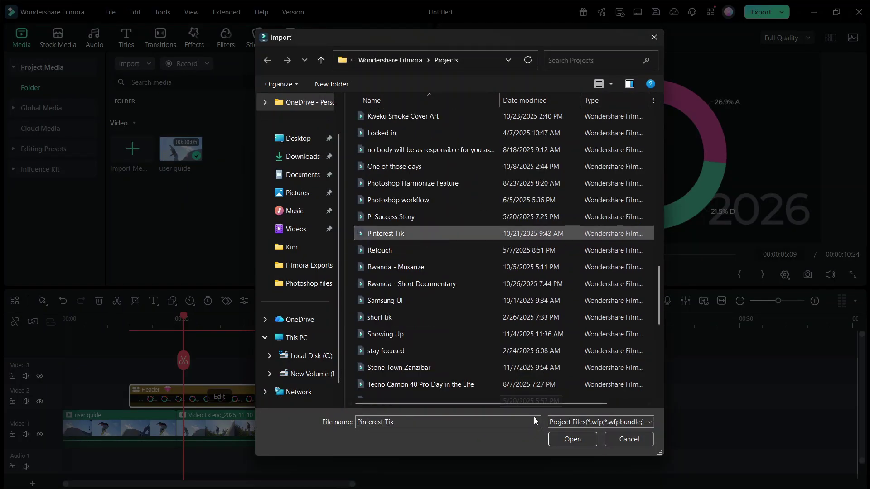
{"action": "left_click", "coordinate": [571, 439]}
{"action": "left_click", "coordinate": [480, 284]}
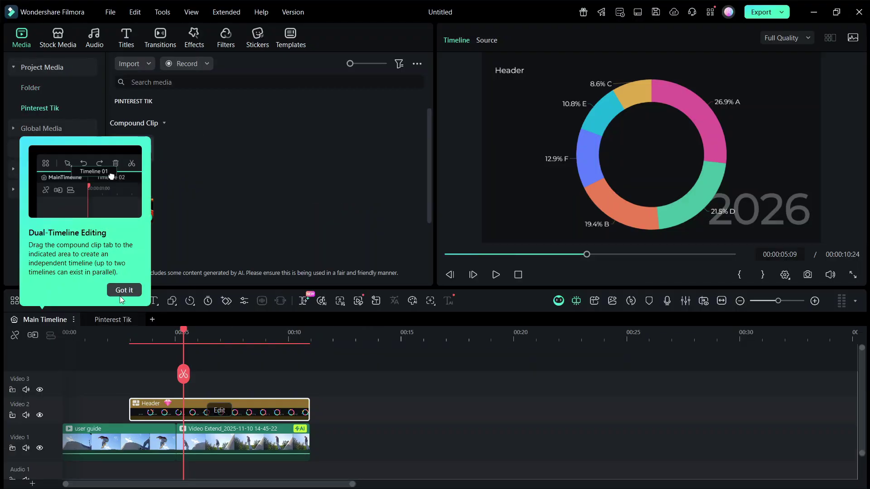
{"action": "scroll", "coordinate": [107, 349], "scroll_direction": "up", "scroll_amount": 3}
{"action": "left_click", "coordinate": [210, 348]}
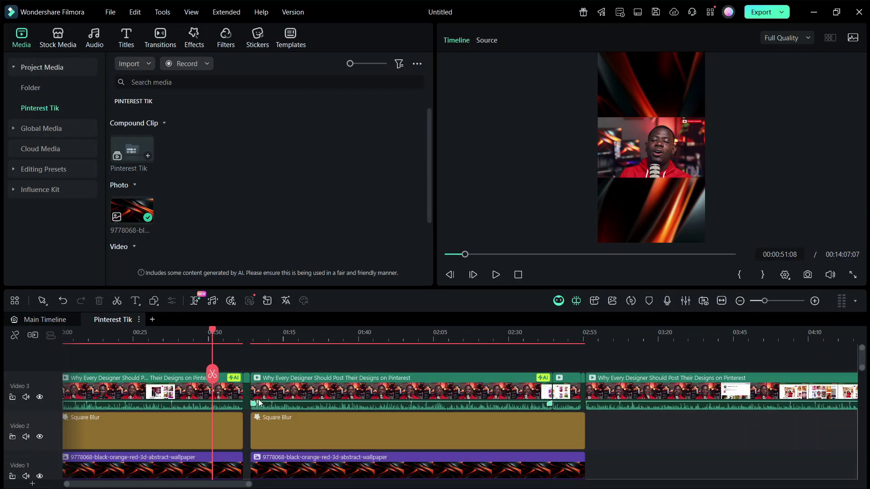
Step: Play from the Header chart into the wallpaper clip, then delete it from Video 2
{"action": "scroll", "coordinate": [131, 405], "scroll_direction": "down", "scroll_amount": 2}
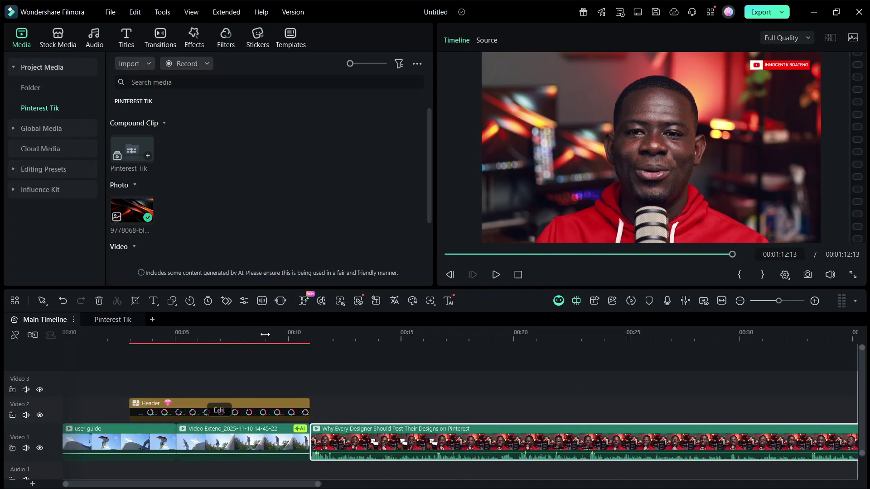
{"action": "left_click", "coordinate": [293, 371]}
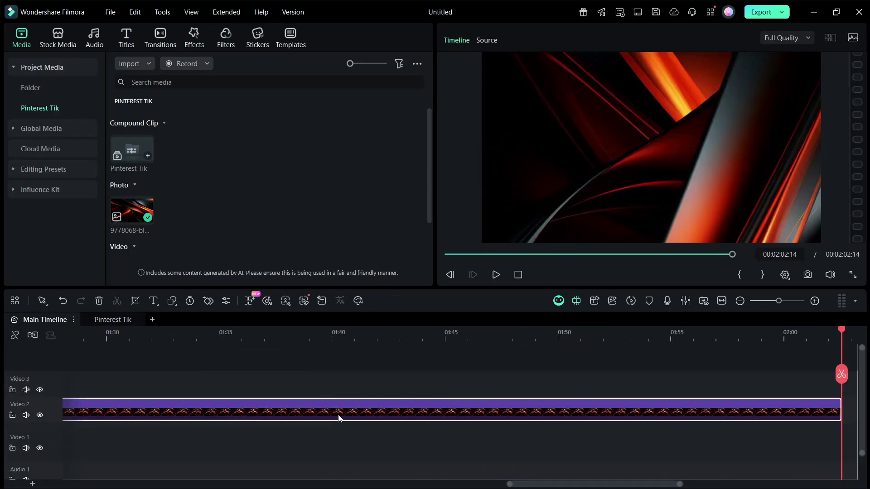
{"action": "scroll", "coordinate": [324, 429], "scroll_direction": "left", "scroll_amount": 5}
{"action": "scroll", "coordinate": [233, 432], "scroll_direction": "left", "scroll_amount": 15}
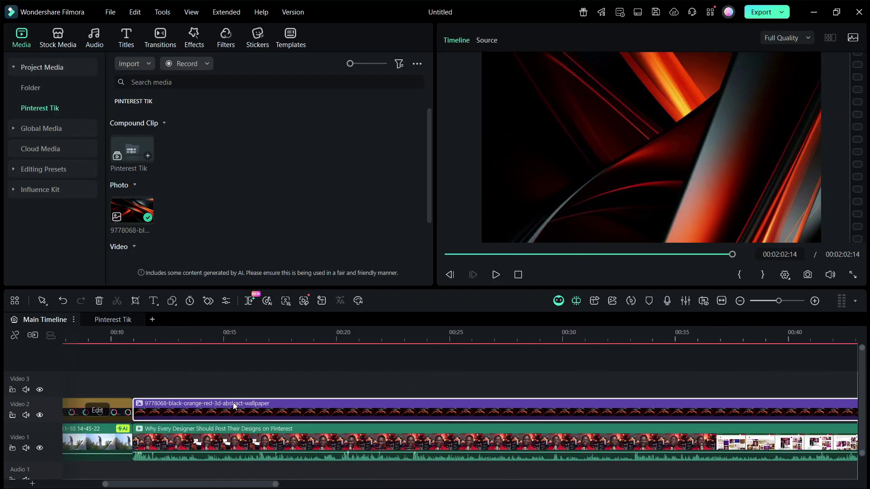
{"action": "left_click", "coordinate": [300, 332]}
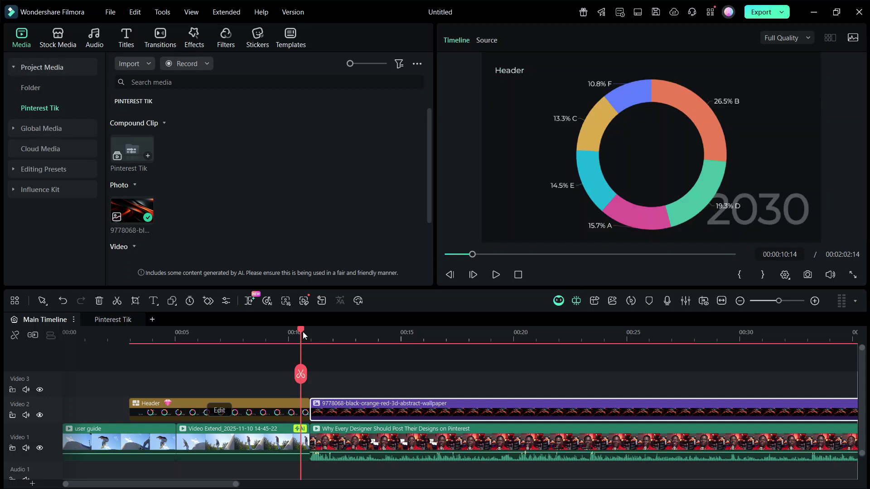
{"action": "key", "text": "space"}
{"action": "key", "text": "space"}
{"action": "scroll", "coordinate": [442, 418], "scroll_direction": "down", "scroll_amount": 2}
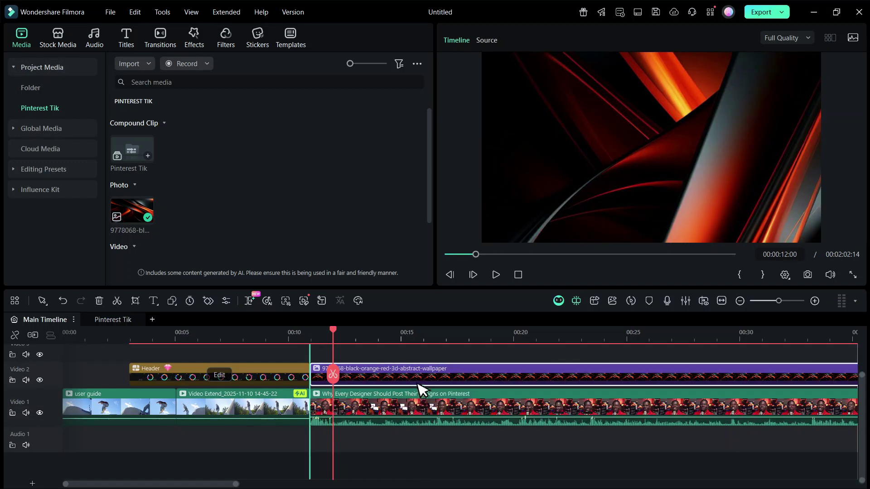
{"action": "key", "text": "Delete"}
{"action": "scroll", "coordinate": [325, 402], "scroll_direction": "up", "scroll_amount": 2}
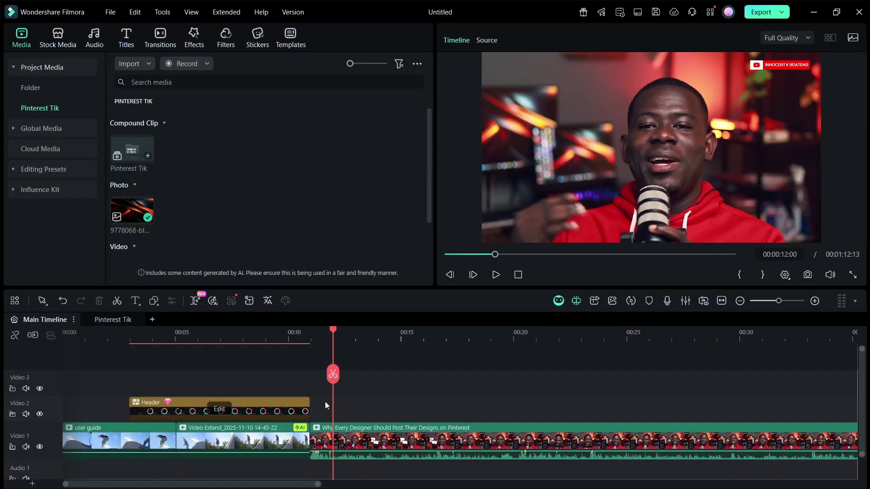
{"action": "left_click", "coordinate": [293, 342]}
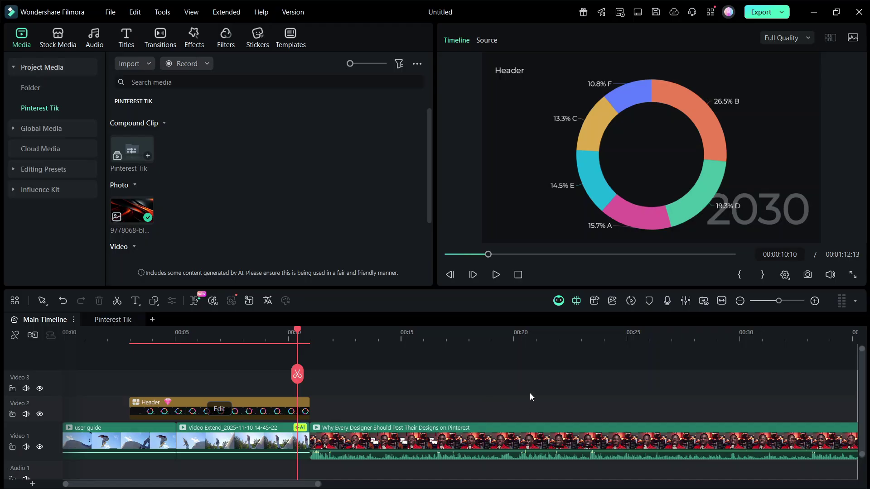
Step: Import Apple Glass Design Tik as a subproject via File > Import Subprojects
{"action": "left_click", "coordinate": [109, 10]}
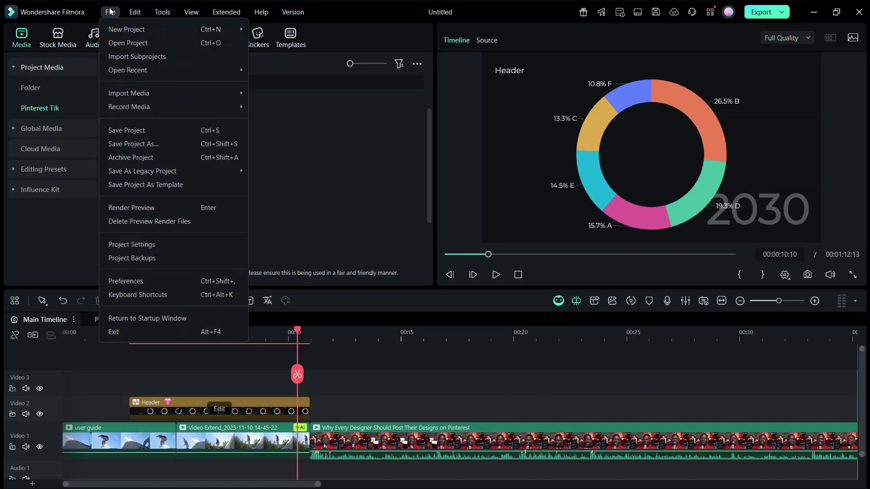
{"action": "left_click", "coordinate": [201, 58]}
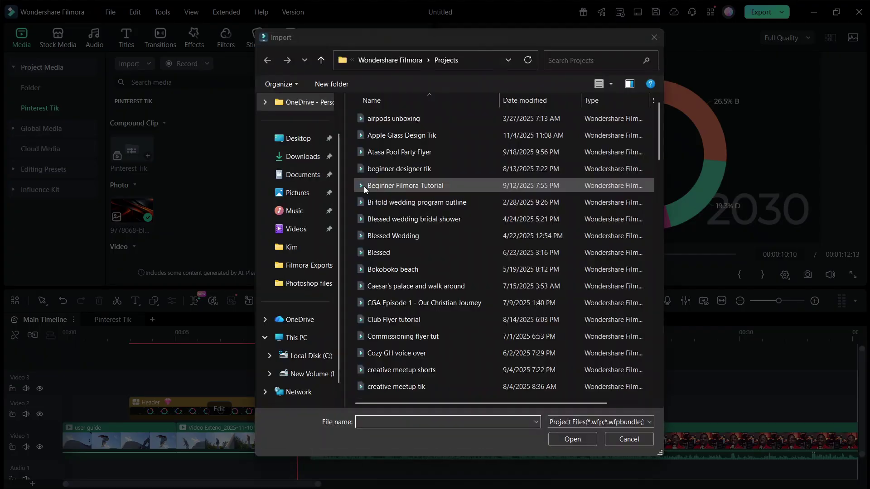
{"action": "double_click", "coordinate": [401, 136]}
{"action": "left_click", "coordinate": [479, 283]}
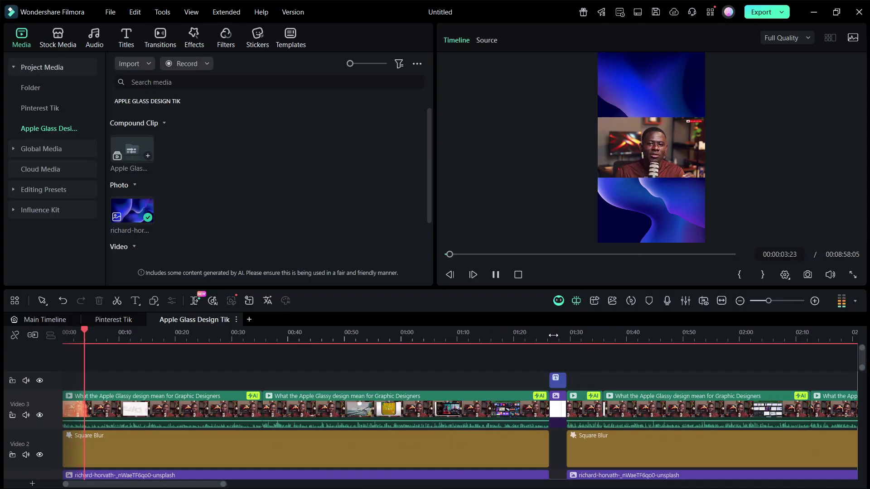
Step: Try the FULL VIDEO ON YOUTUBE title card after the Header chart, then remove it
{"action": "left_click", "coordinate": [557, 337]}
{"action": "left_click", "coordinate": [556, 390]}
{"action": "left_click_drag", "start_coordinate": [553, 425], "coordinate": [324, 422]}
{"action": "left_click", "coordinate": [296, 332]}
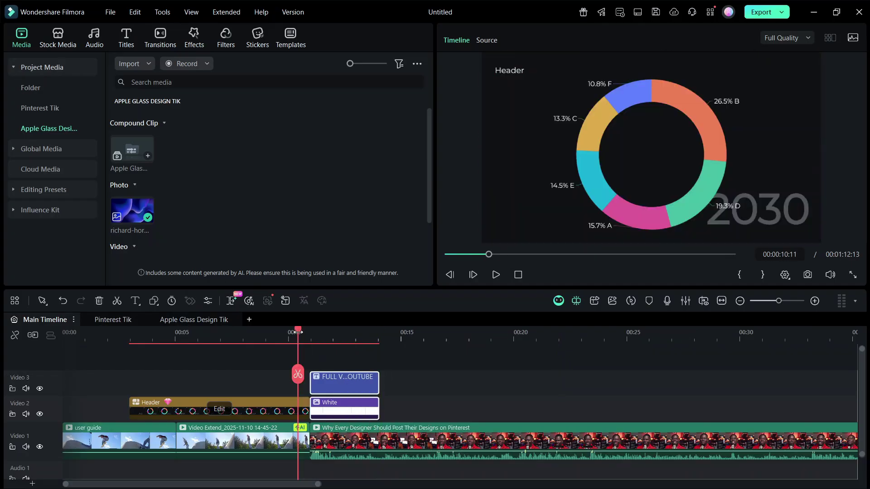
{"action": "key", "text": "space"}
{"action": "key", "text": "space"}
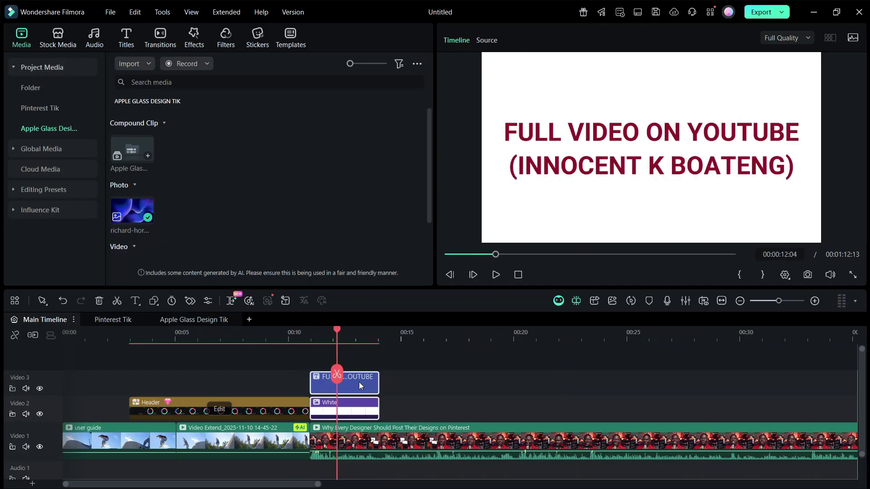
{"action": "key", "text": "Delete"}
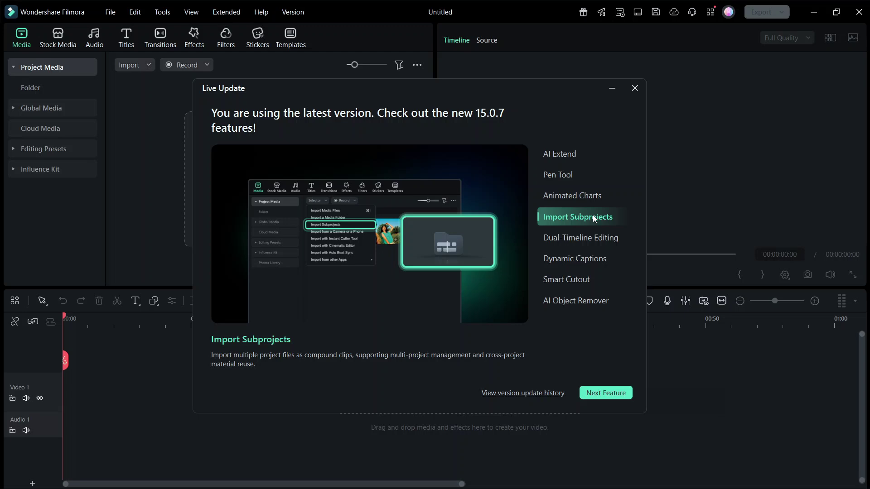
{"action": "left_click", "coordinate": [602, 235]}
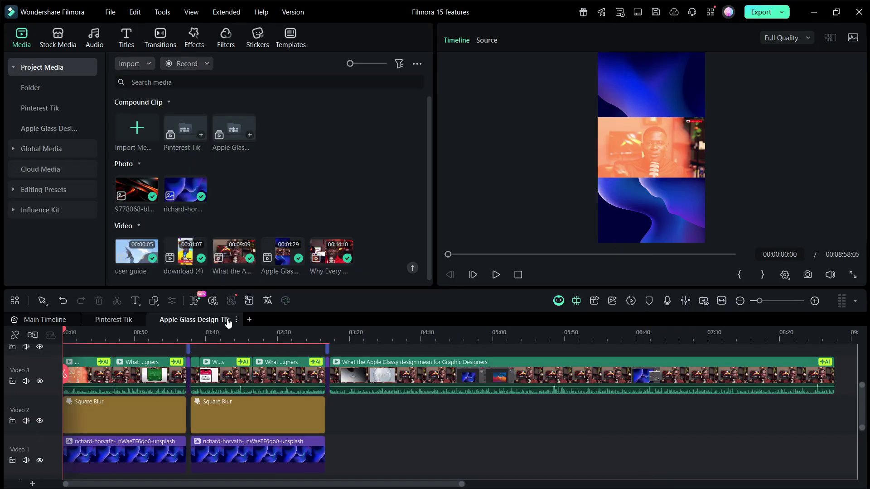
Step: Split Apple Glass Design Tik out as a parallel timeline beside Pinterest Tik
{"action": "left_click_drag", "start_coordinate": [221, 326], "coordinate": [180, 316]}
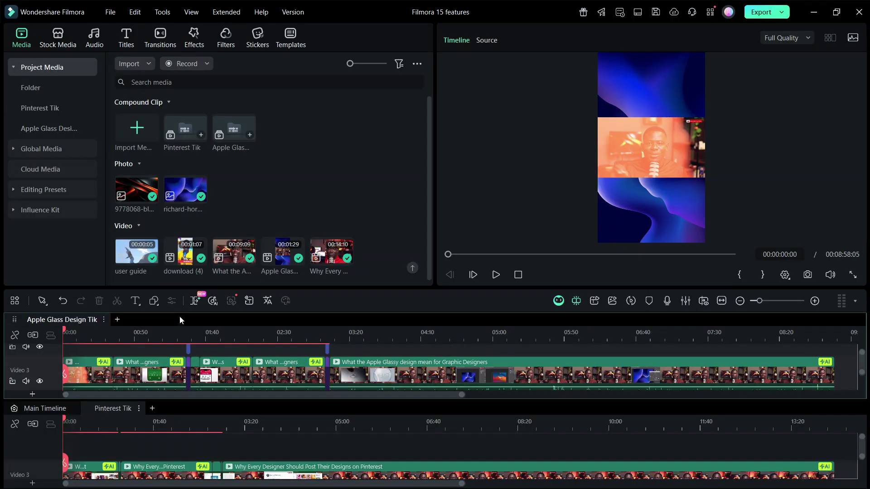
{"action": "scroll", "coordinate": [211, 448], "scroll_direction": "down", "scroll_amount": 3}
{"action": "scroll", "coordinate": [211, 447], "scroll_direction": "up", "scroll_amount": 3}
{"action": "scroll", "coordinate": [224, 363], "scroll_direction": "down", "scroll_amount": 2}
{"action": "scroll", "coordinate": [224, 352], "scroll_direction": "up", "scroll_amount": 2}
{"action": "scroll", "coordinate": [226, 356], "scroll_direction": "down", "scroll_amount": 3}
{"action": "scroll", "coordinate": [227, 358], "scroll_direction": "up", "scroll_amount": 2}
{"action": "scroll", "coordinate": [230, 361], "scroll_direction": "down", "scroll_amount": 2}
{"action": "scroll", "coordinate": [262, 373], "scroll_direction": "up", "scroll_amount": 2}
{"action": "scroll", "coordinate": [264, 372], "scroll_direction": "down", "scroll_amount": 3}
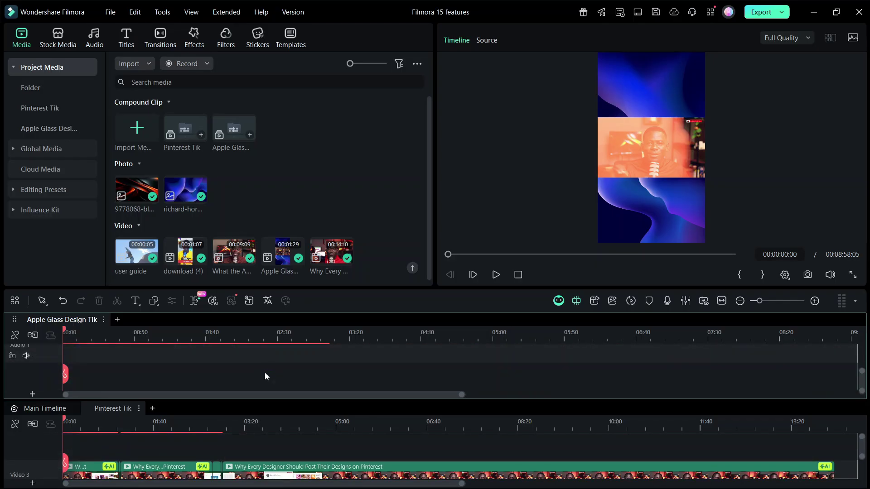
{"action": "scroll", "coordinate": [252, 438], "scroll_direction": "down", "scroll_amount": 3}
{"action": "scroll", "coordinate": [253, 449], "scroll_direction": "up", "scroll_amount": 3}
{"action": "scroll", "coordinate": [172, 369], "scroll_direction": "up", "scroll_amount": 5}
Step: Copy the Apple Glass Design Tik clip into Pinterest Tik at about 02:54
{"action": "key", "text": "space"}
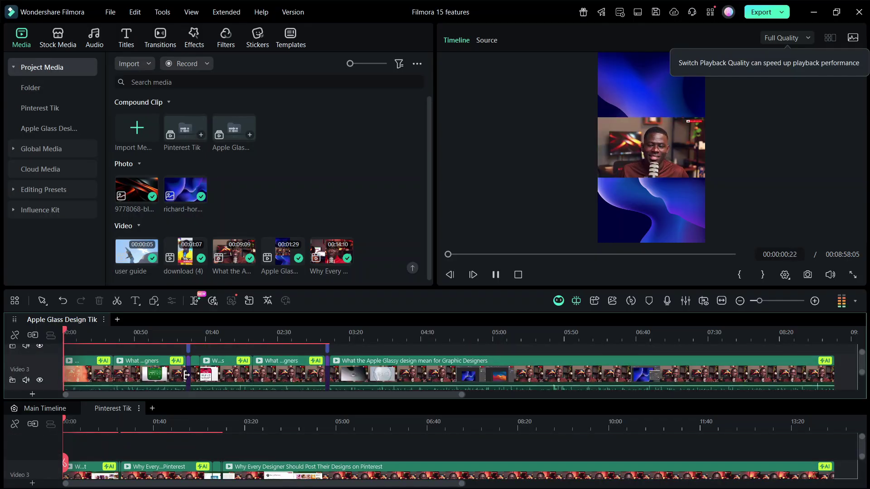
{"action": "left_click", "coordinate": [111, 423]}
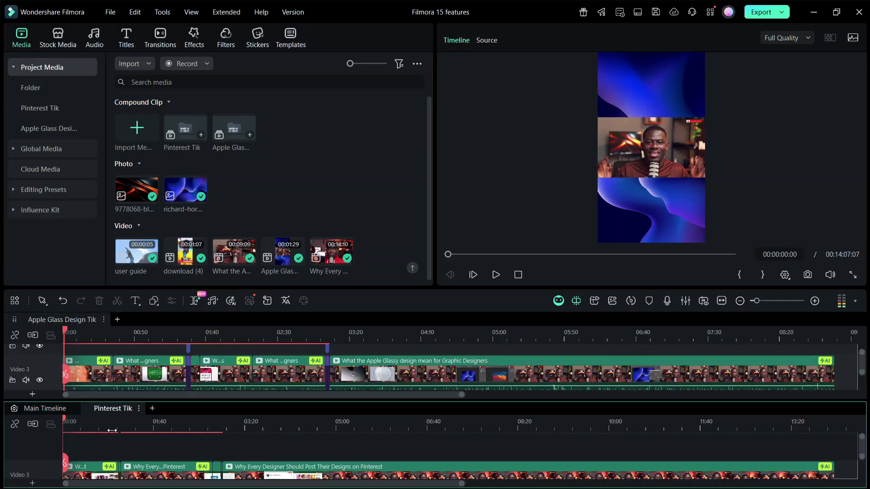
{"action": "left_click", "coordinate": [221, 425]}
{"action": "left_click", "coordinate": [221, 421]}
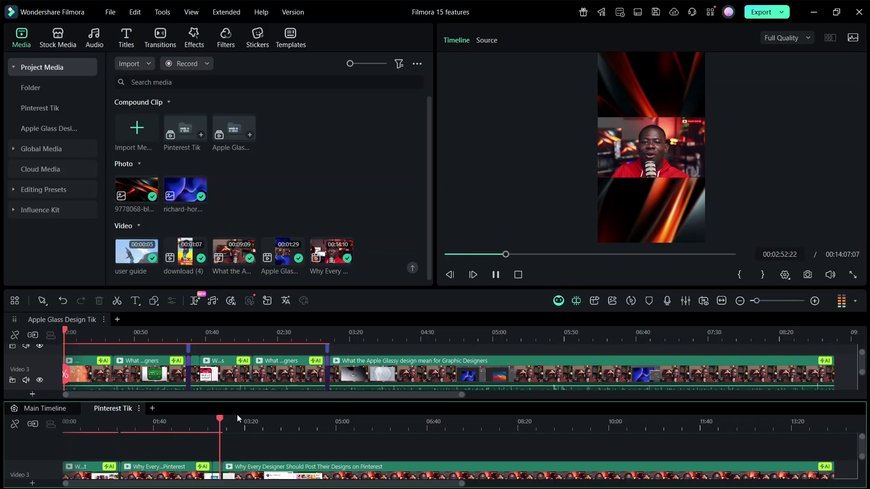
{"action": "left_click", "coordinate": [350, 358]}
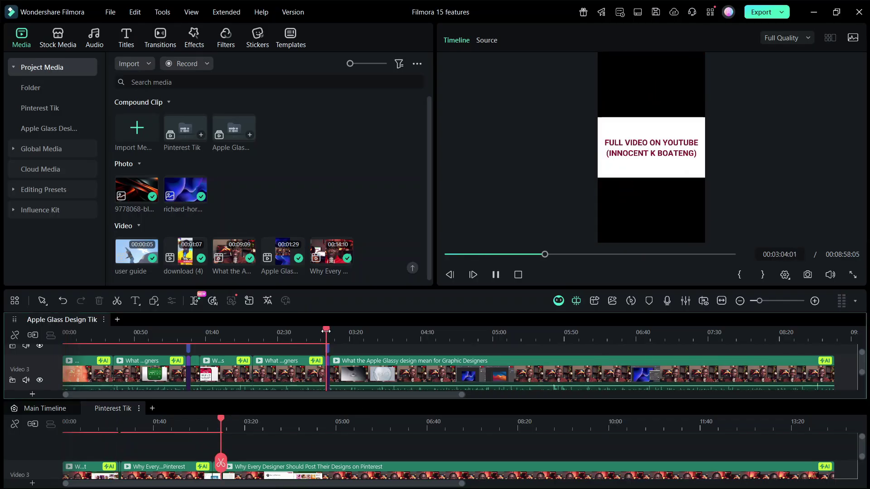
{"action": "left_click_drag", "start_coordinate": [350, 358], "coordinate": [365, 452]}
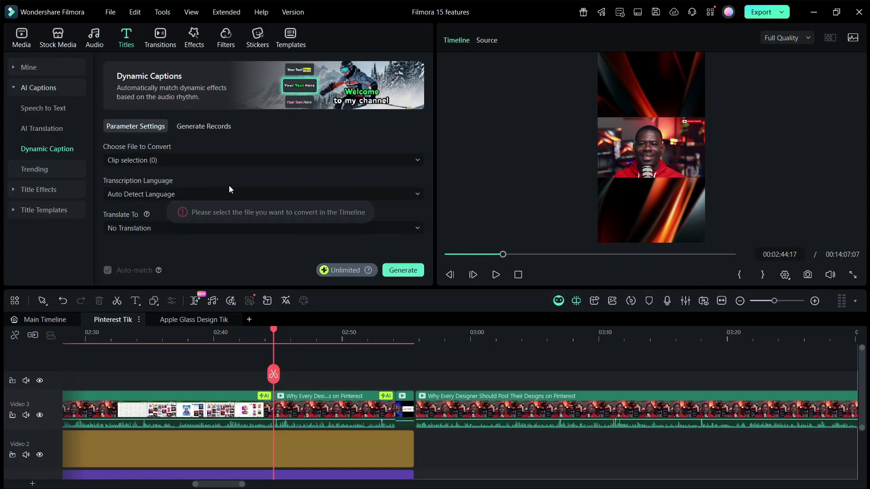
Step: Generate dynamic captions from the clip selection in the glowing YOURTEXT style
{"action": "left_click", "coordinate": [231, 161]}
{"action": "left_click", "coordinate": [295, 394]}
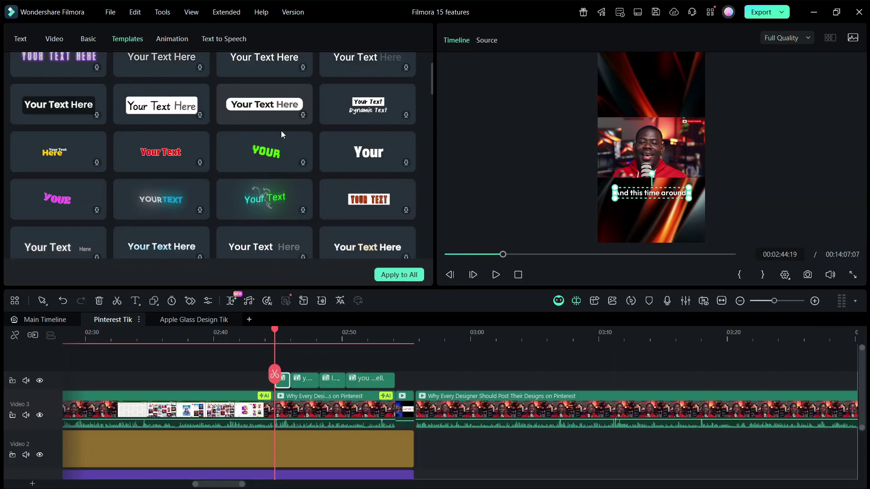
{"action": "scroll", "coordinate": [281, 131], "scroll_direction": "down", "scroll_amount": 2}
{"action": "left_click", "coordinate": [202, 144]}
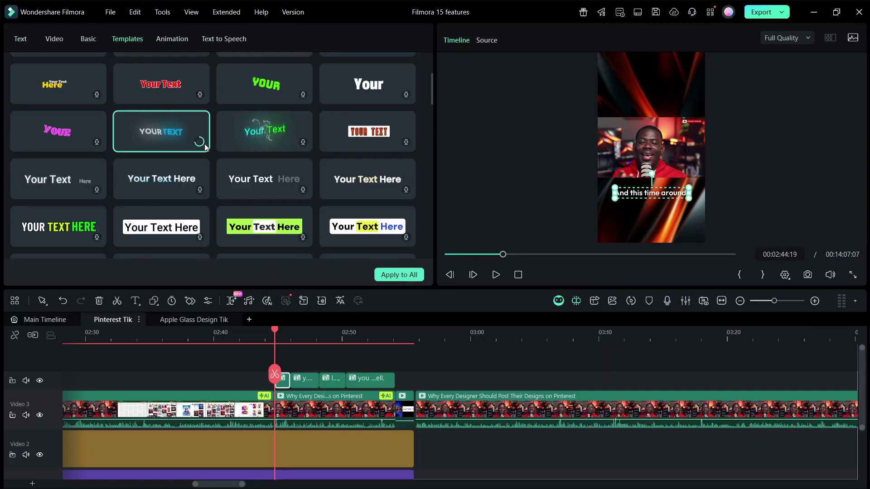
{"action": "scroll", "coordinate": [347, 381], "scroll_direction": "up", "scroll_amount": 2}
{"action": "key", "text": "space"}
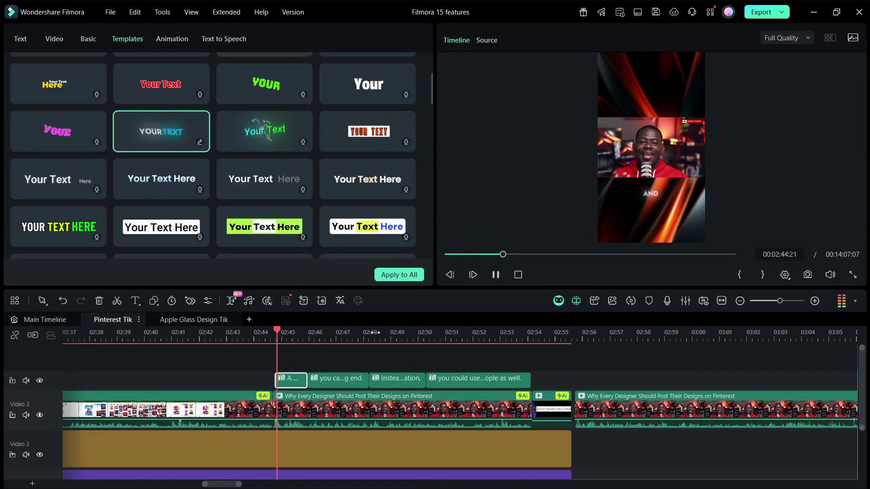
Step: Preview the captions from 02:45:00 and apply the style to all captions
{"action": "left_click", "coordinate": [342, 379]}
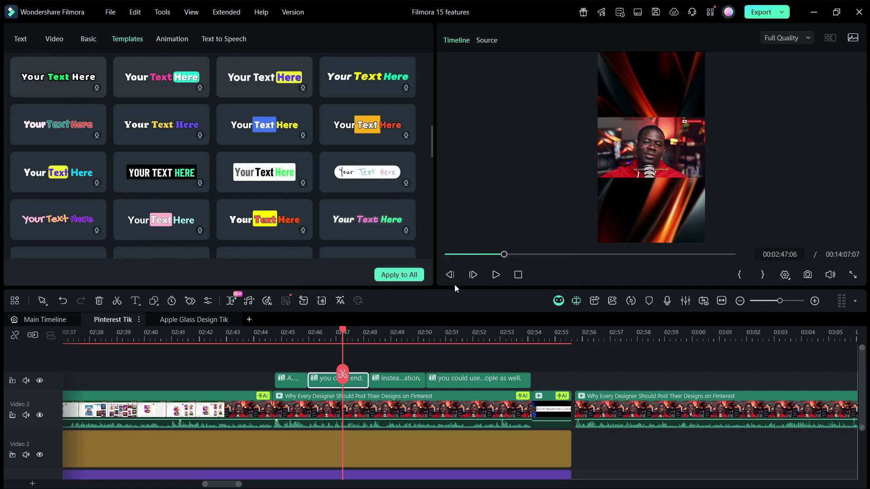
{"action": "left_click", "coordinate": [281, 333]}
{"action": "key", "text": "space"}
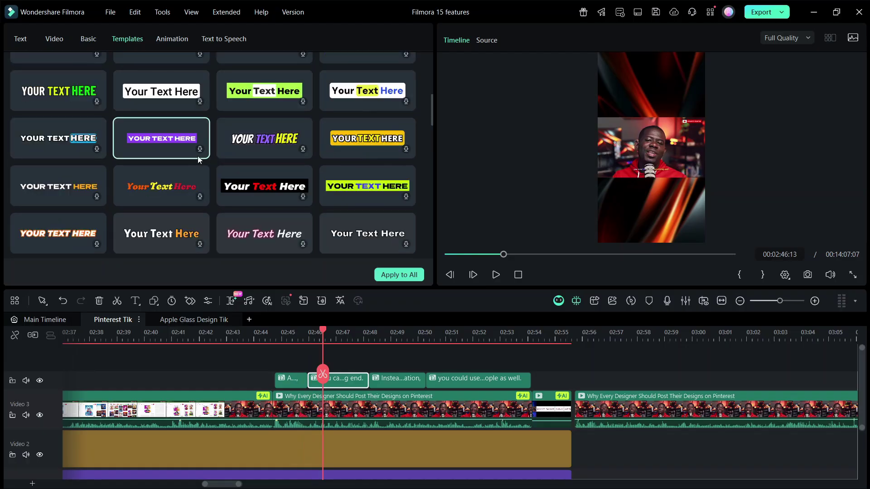
{"action": "left_click", "coordinate": [399, 275]}
{"action": "left_click", "coordinate": [476, 260]}
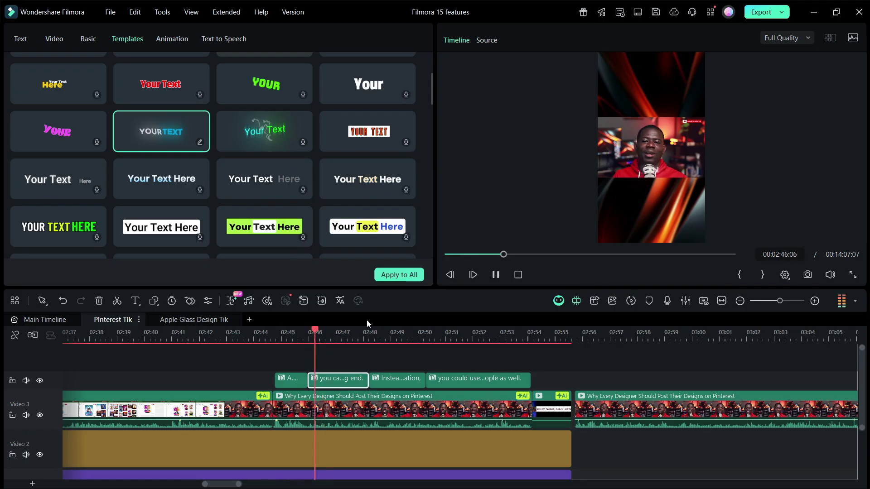
Step: Move the captions below the speaker's video, review them, and restyle the first caption
{"action": "left_click_drag", "start_coordinate": [643, 173], "coordinate": [647, 198]}
{"action": "left_click", "coordinate": [534, 364]}
{"action": "left_click_drag", "start_coordinate": [539, 371], "coordinate": [272, 376]}
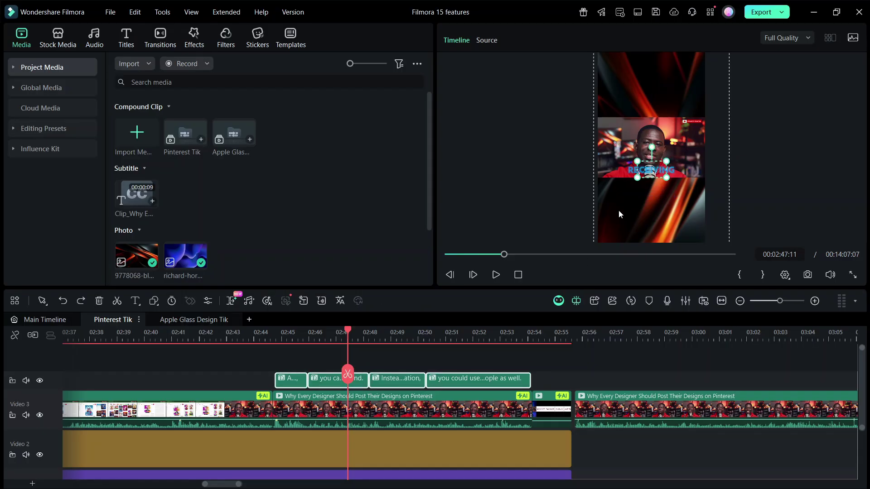
{"action": "left_click_drag", "start_coordinate": [317, 330], "coordinate": [391, 311]}
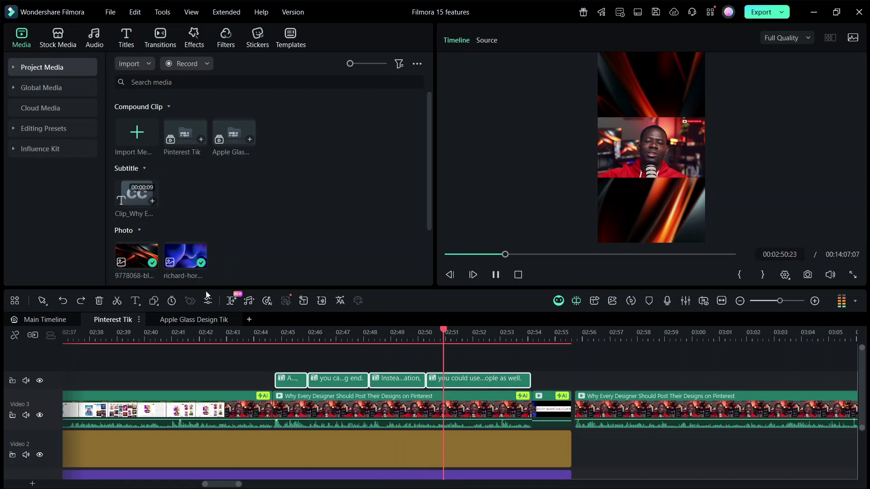
{"action": "left_click", "coordinate": [290, 379]}
{"action": "left_click_drag", "start_coordinate": [432, 93], "coordinate": [441, 136]}
{"action": "left_click", "coordinate": [406, 194]}
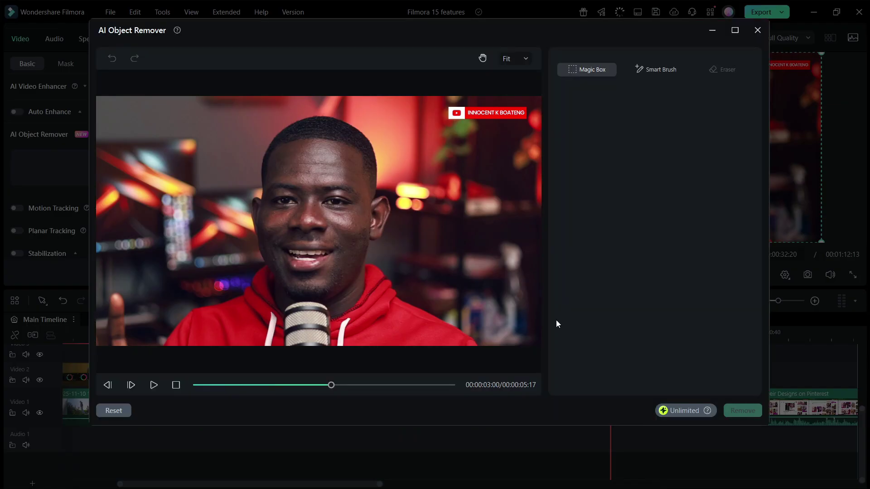
Step: Box the red channel badge at top-right in AI Object Remover and remove it
{"action": "left_click", "coordinate": [757, 30]}
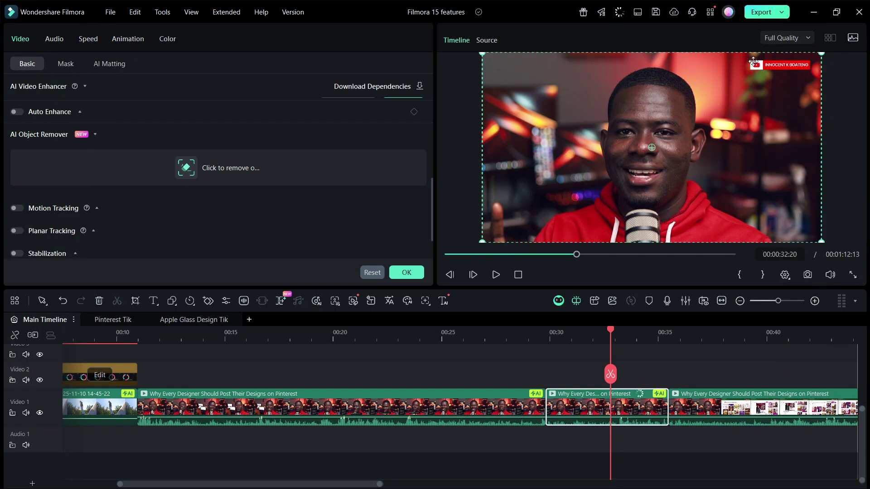
{"action": "left_click", "coordinate": [245, 168]}
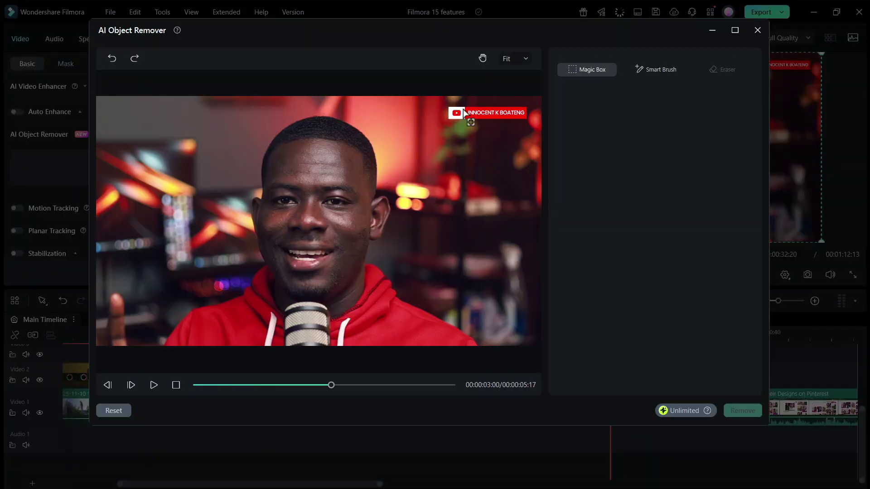
{"action": "left_click_drag", "start_coordinate": [444, 100], "coordinate": [535, 118]}
{"action": "left_click_drag", "start_coordinate": [443, 98], "coordinate": [445, 100]}
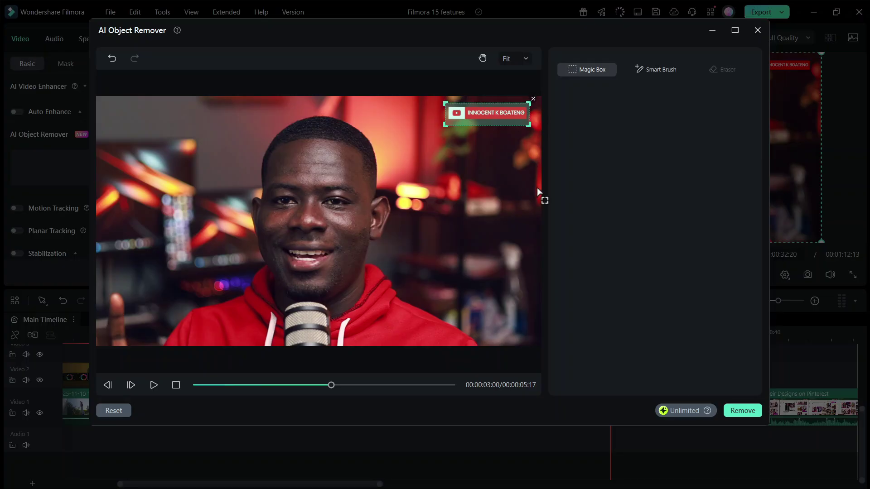
{"action": "left_click", "coordinate": [743, 411]}
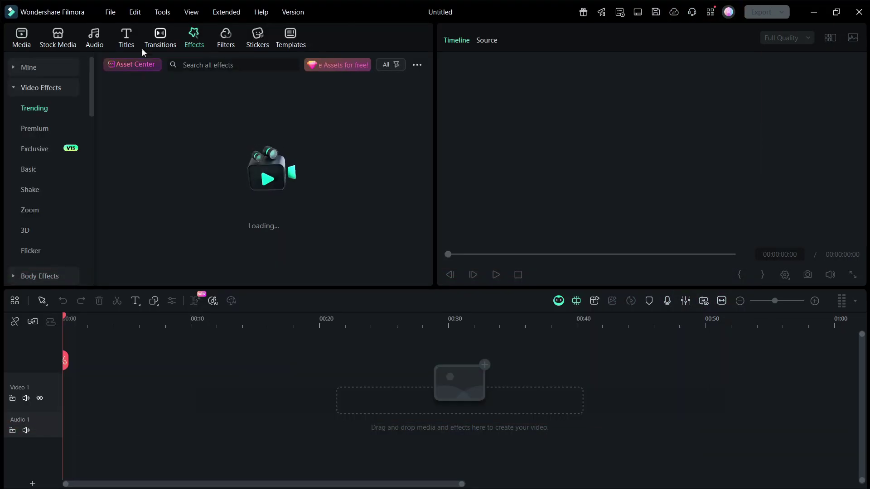
Step: Browse the Exclusive effects and preview the Animated Charts effect
{"action": "left_click", "coordinate": [52, 148]}
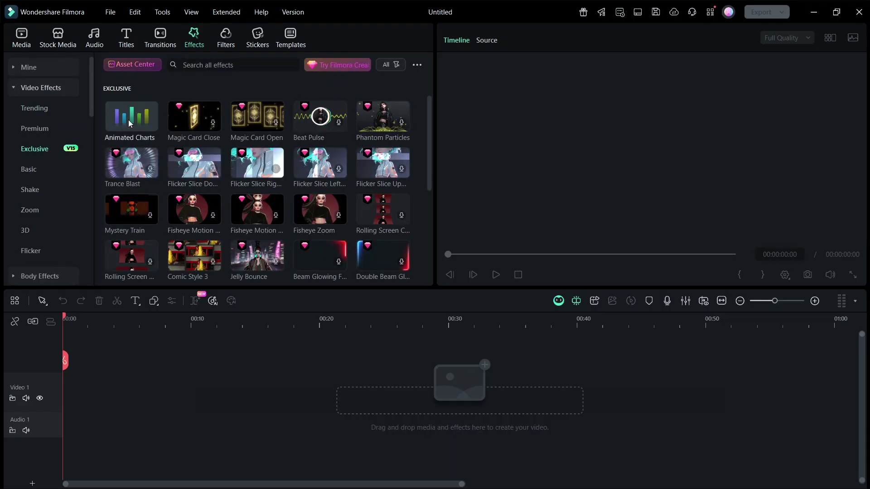
{"action": "scroll", "coordinate": [296, 204], "scroll_direction": "down", "scroll_amount": 5}
{"action": "scroll", "coordinate": [297, 210], "scroll_direction": "up", "scroll_amount": 5}
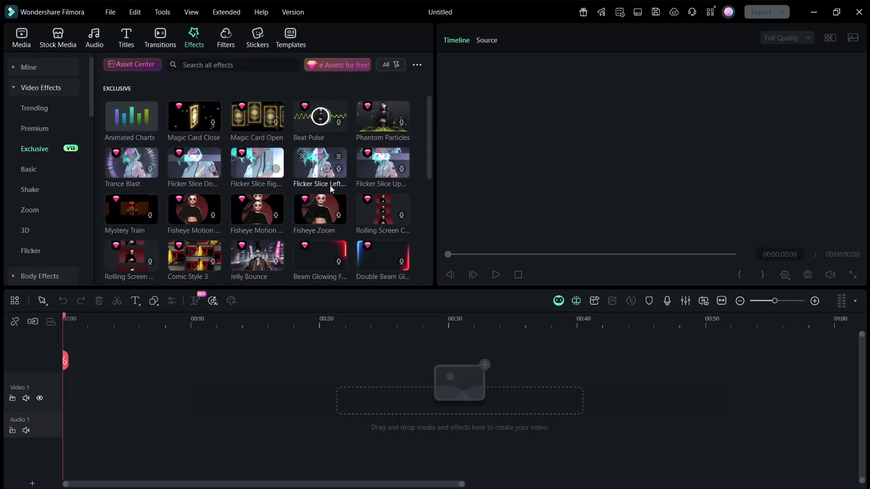
{"action": "scroll", "coordinate": [330, 186], "scroll_direction": "down", "scroll_amount": 5}
{"action": "left_click", "coordinate": [43, 153]}
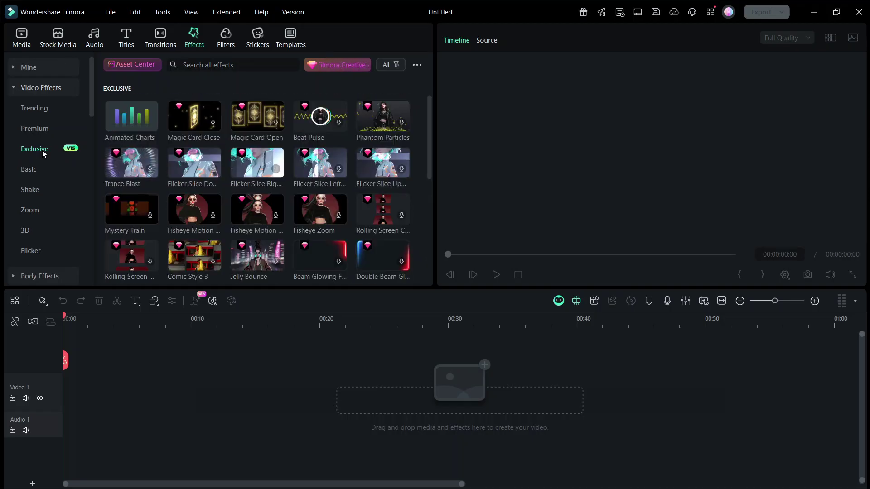
{"action": "left_click", "coordinate": [153, 139]}
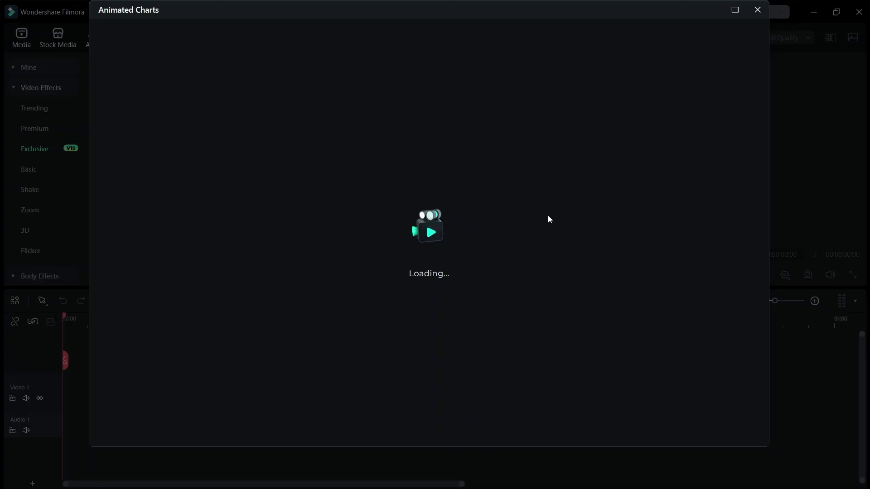
{"action": "left_click", "coordinate": [757, 9]}
Step: Browse the Transitions library, then return to the media library
{"action": "left_click", "coordinate": [160, 39]}
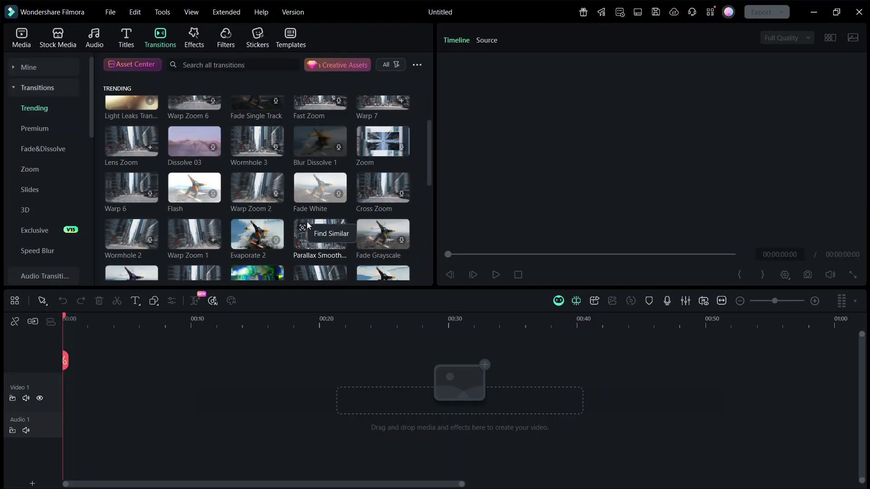
{"action": "scroll", "coordinate": [263, 234], "scroll_direction": "down", "scroll_amount": 10}
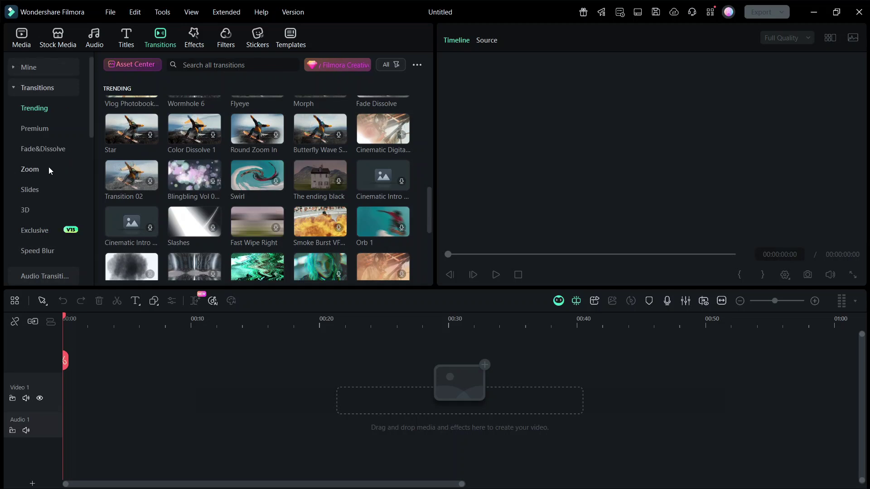
{"action": "left_click", "coordinate": [22, 38]}
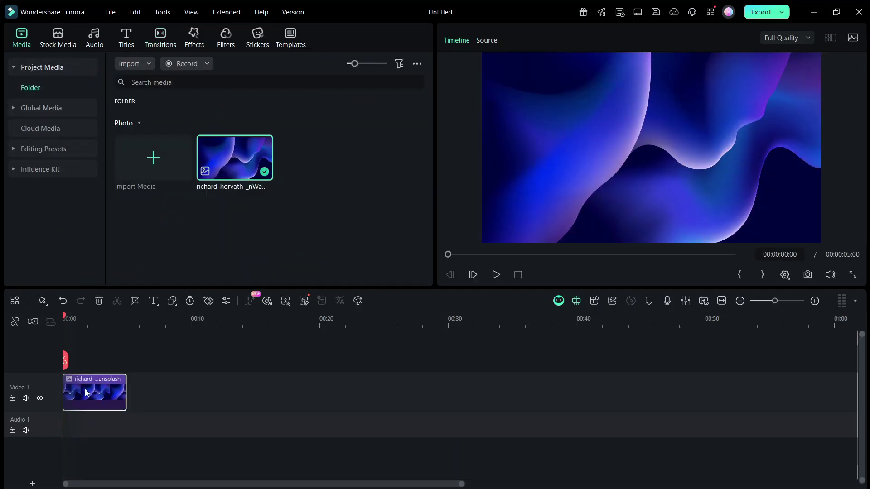
Step: Select the blue wave image clip on Video 1 and review its properties
{"action": "left_click", "coordinate": [88, 393]}
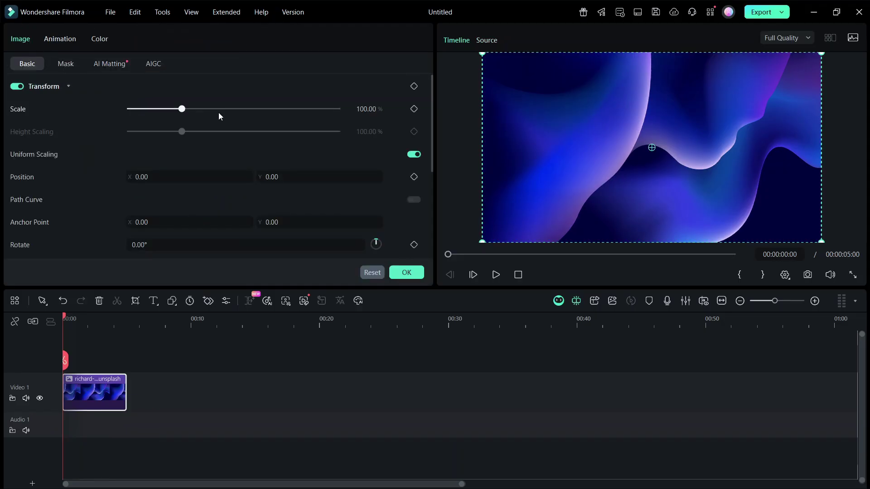
{"action": "scroll", "coordinate": [292, 208], "scroll_direction": "down", "scroll_amount": 3}
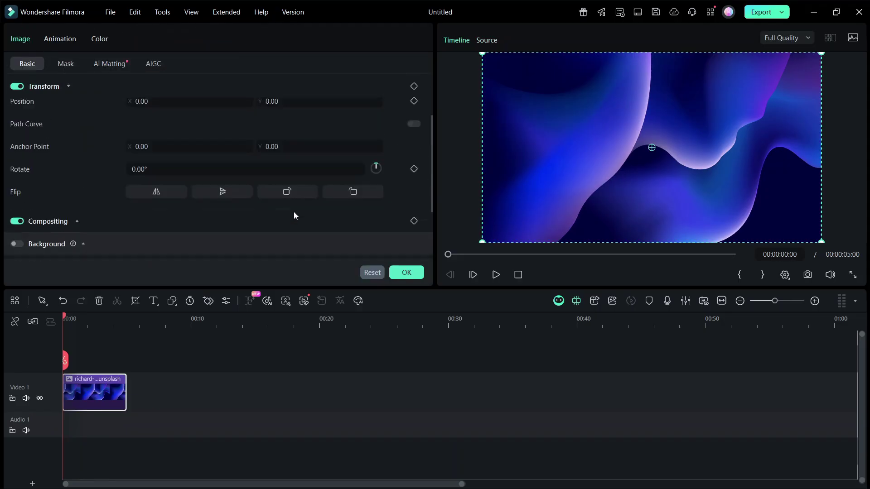
{"action": "scroll", "coordinate": [294, 212], "scroll_direction": "up", "scroll_amount": 3}
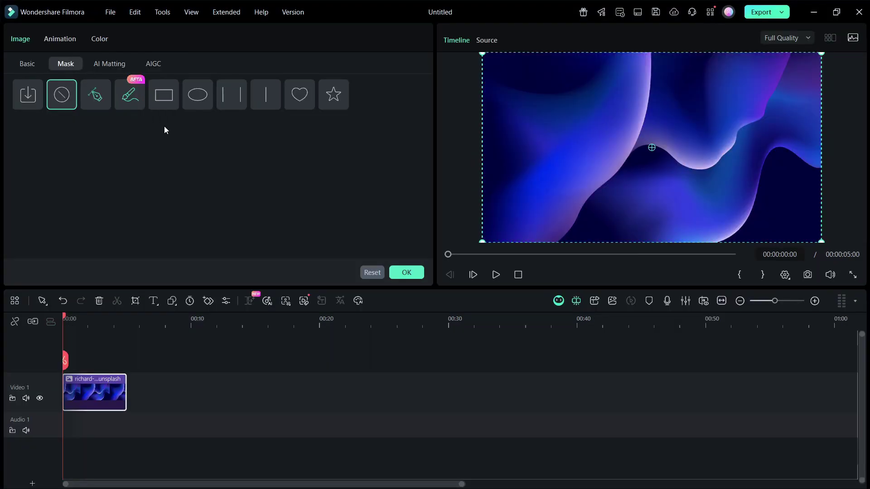
Step: Browse the image's animation presets, preview the VENICE animation, then close the properties
{"action": "left_click", "coordinate": [59, 39]}
{"action": "scroll", "coordinate": [411, 170], "scroll_direction": "down", "scroll_amount": 1}
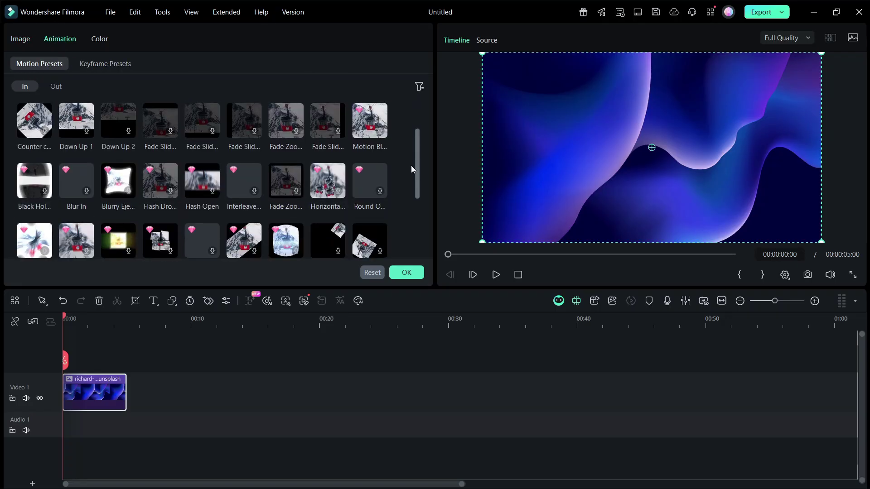
{"action": "scroll", "coordinate": [411, 169], "scroll_direction": "up", "scroll_amount": 1}
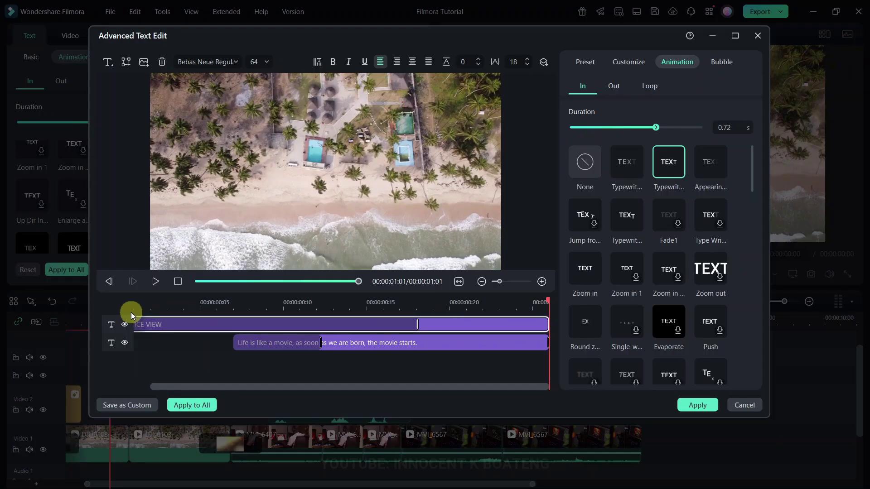
{"action": "left_click_drag", "start_coordinate": [138, 303], "coordinate": [429, 317]}
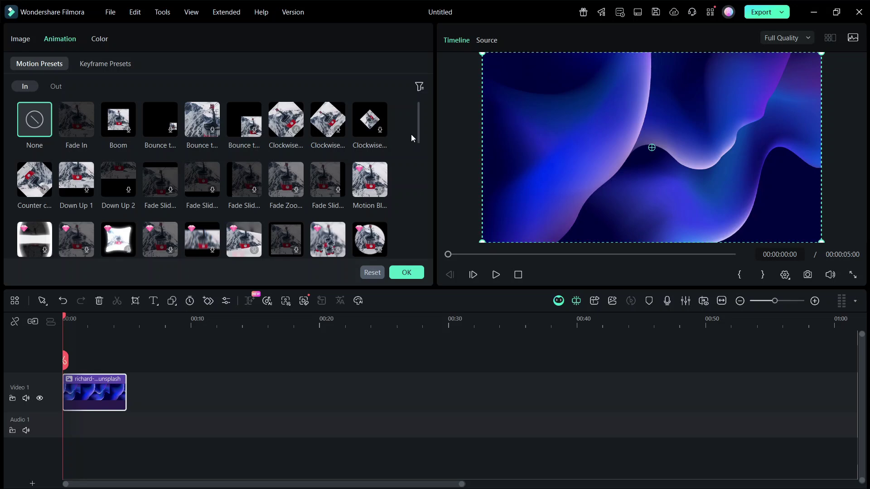
{"action": "left_click_drag", "start_coordinate": [422, 117], "coordinate": [398, 89]}
{"action": "left_click", "coordinate": [21, 39]}
{"action": "left_click", "coordinate": [406, 272]}
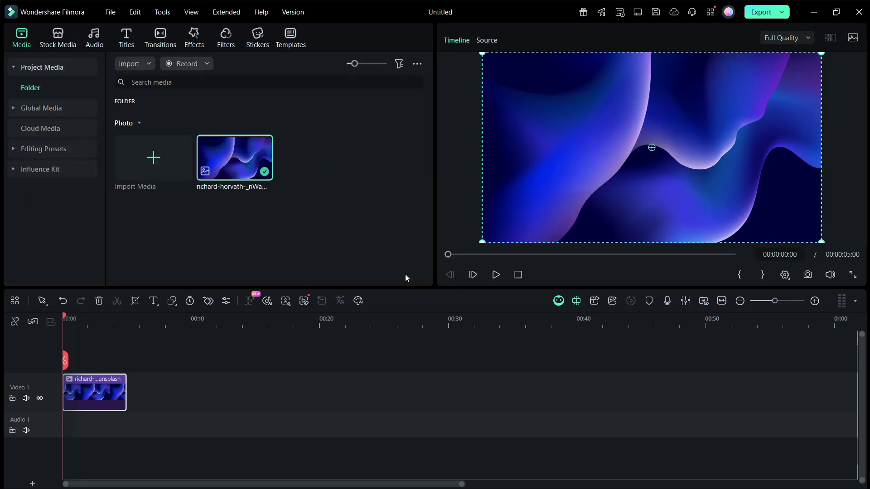